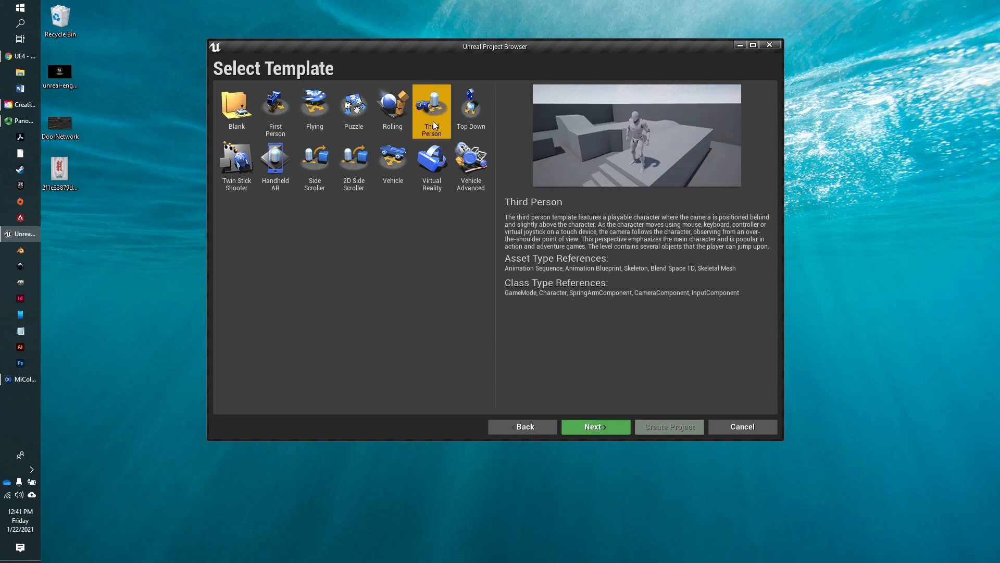
Create a Third Person template project named "soun" with the default Blueprint and starter content settings
{"action": "left_click", "coordinate": [594, 427]}
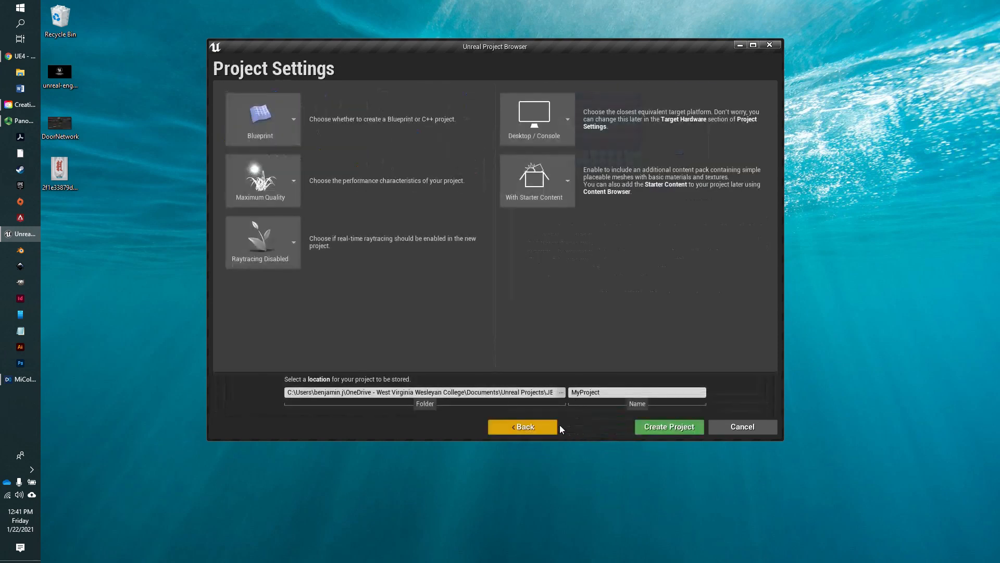
{"action": "type", "text": "soun"}
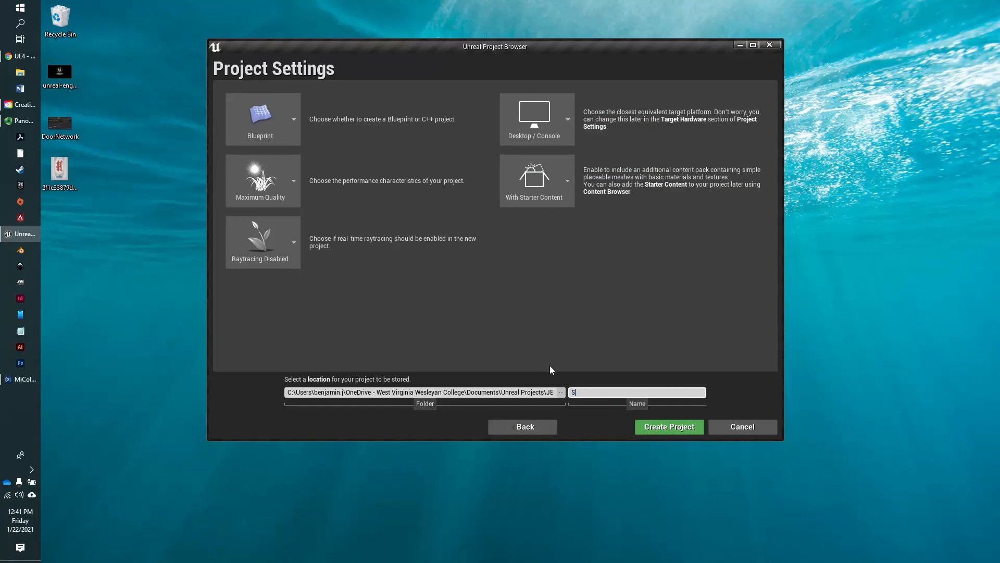
{"action": "key", "text": "Return"}
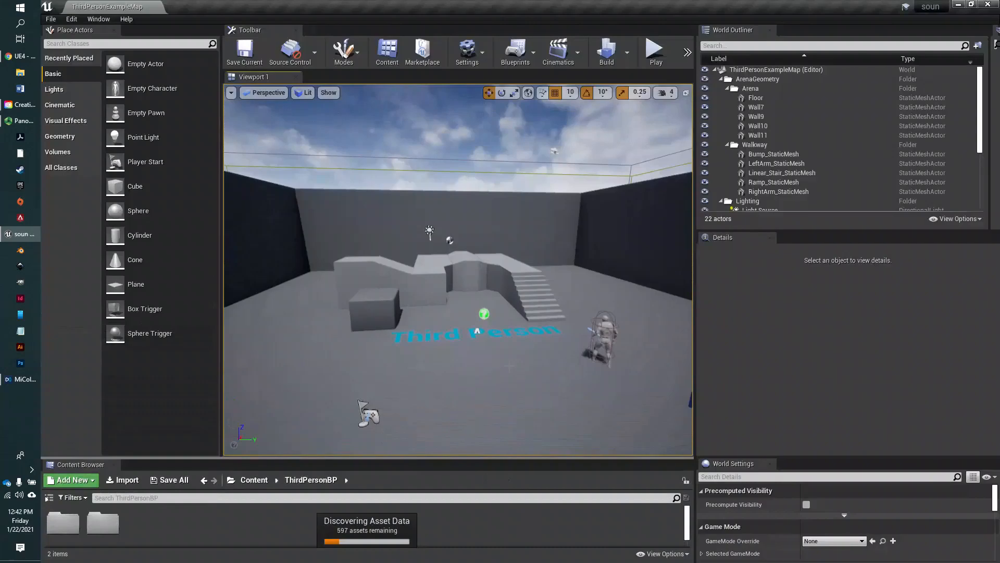
Play-test the example map by running the character around the arena and up onto the walkway, ending the session when finished
{"action": "right_click_drag", "start_coordinate": [459, 260], "coordinate": [417, 243]}
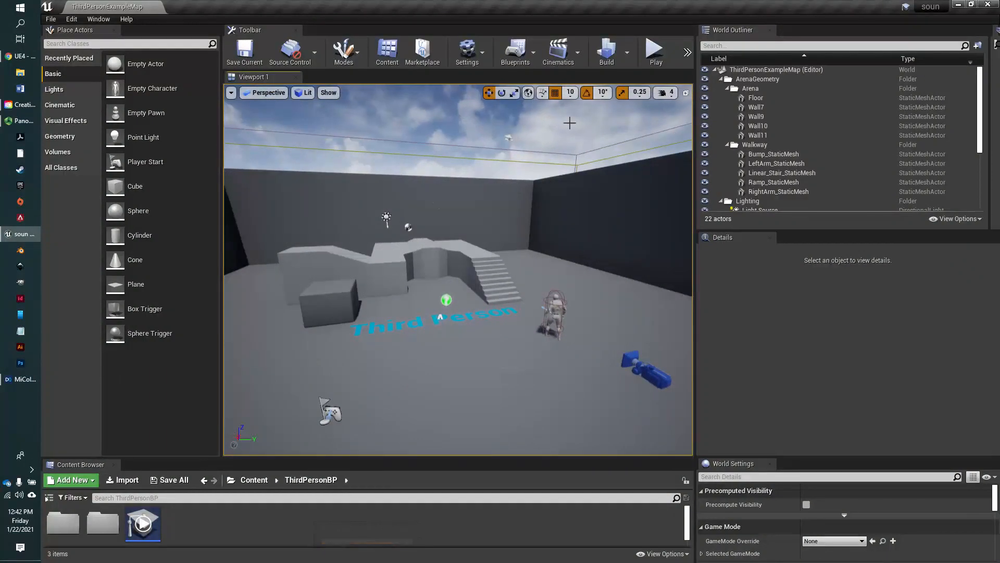
{"action": "key", "text": "alt+p"}
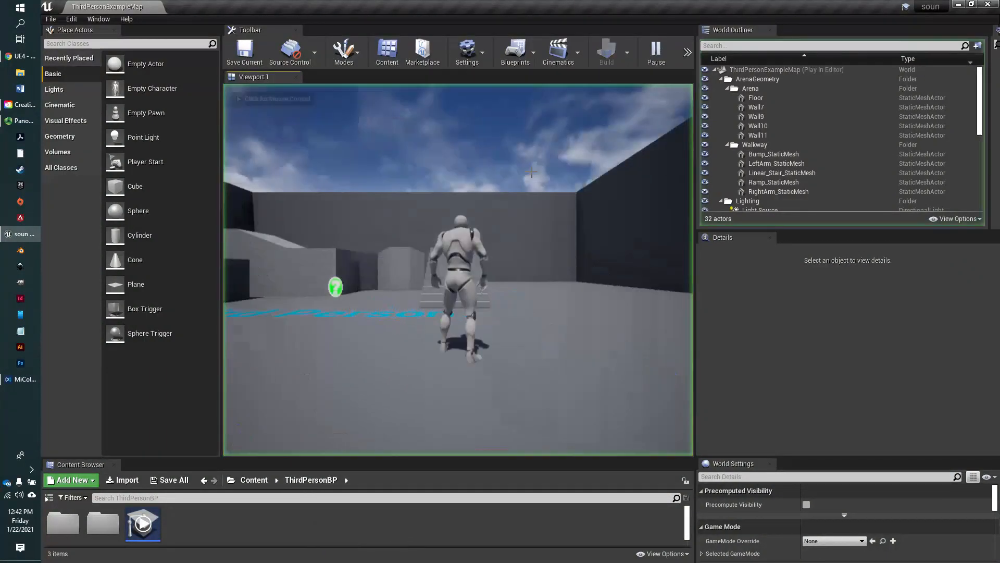
{"action": "key", "text": "w"}
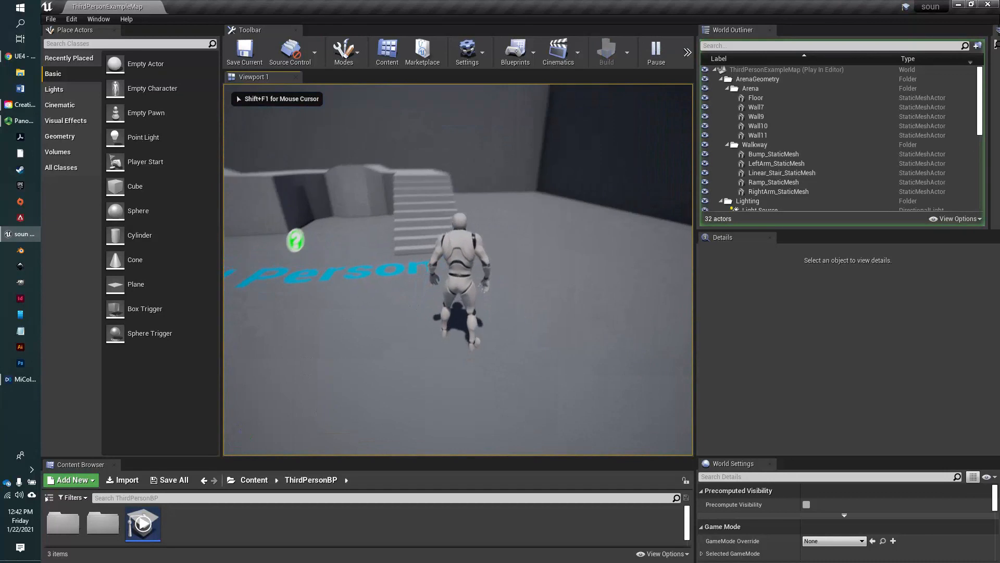
{"action": "key", "text": "w"}
{"action": "key", "text": "w"}
{"action": "key", "text": "w"}
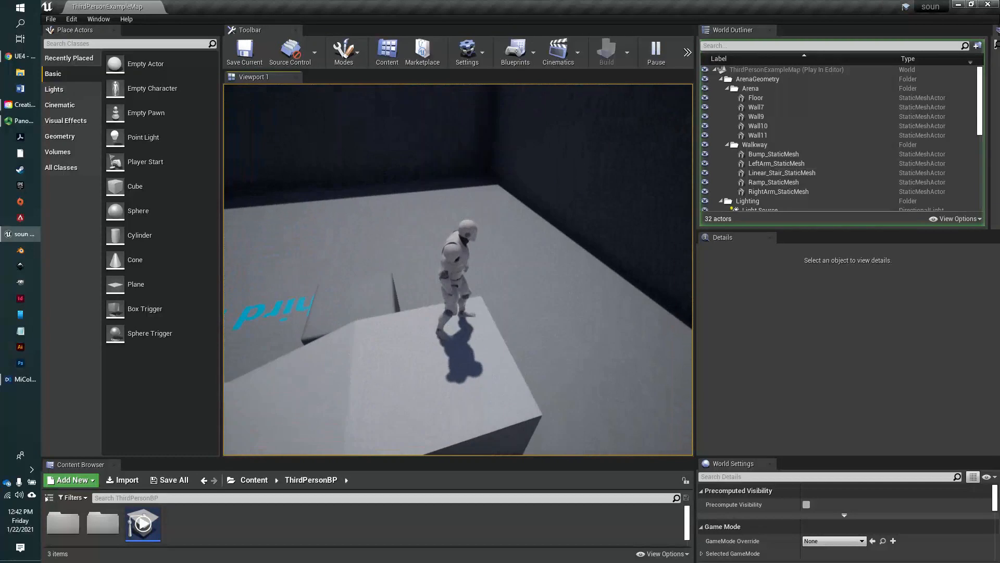
{"action": "key", "text": "w"}
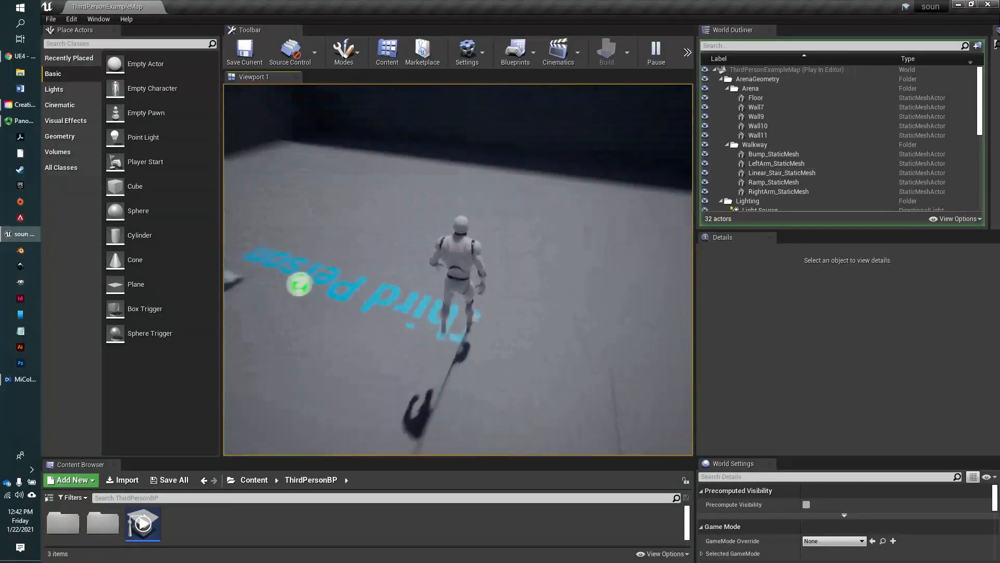
{"action": "key", "text": "w"}
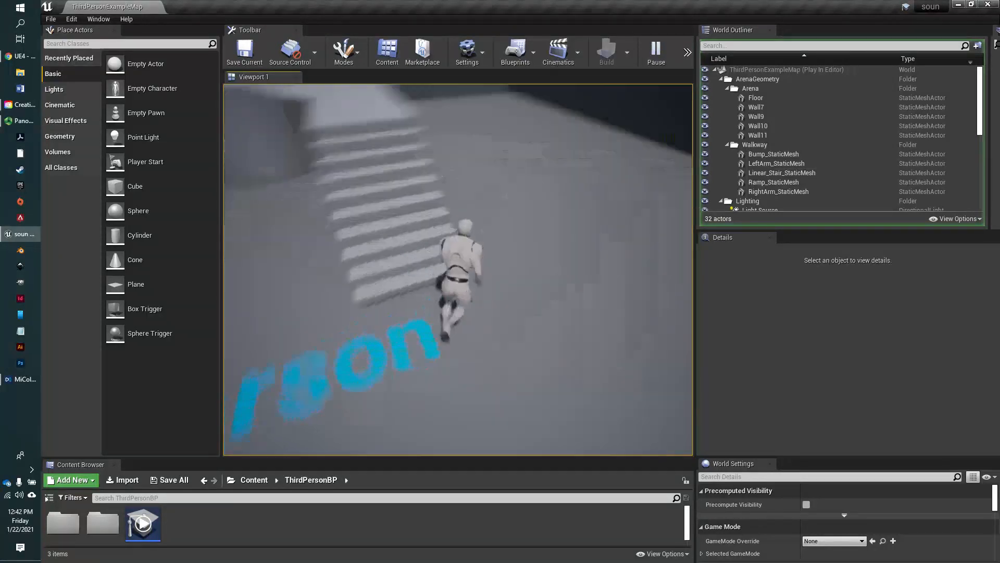
{"action": "key", "text": "w"}
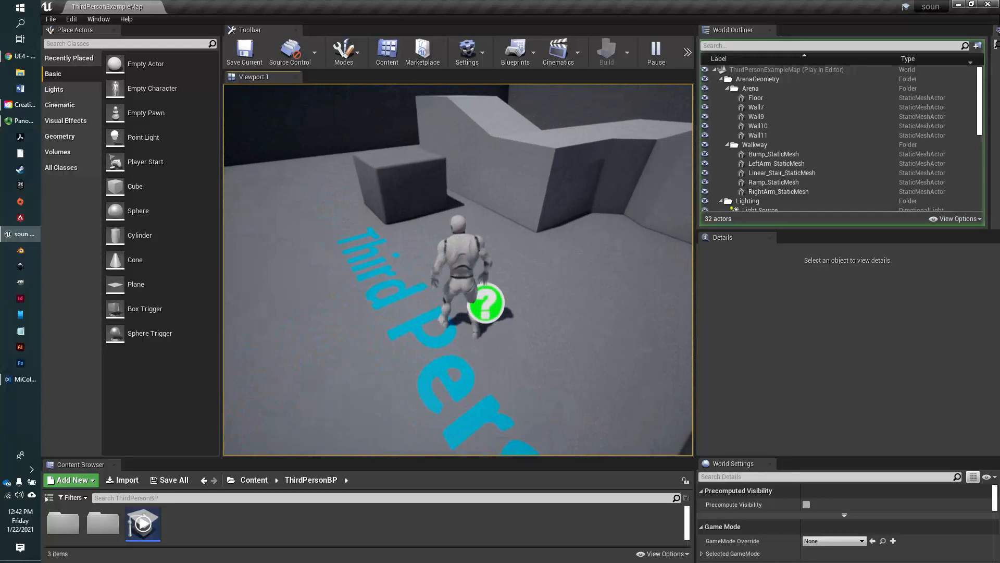
{"action": "key", "text": "w"}
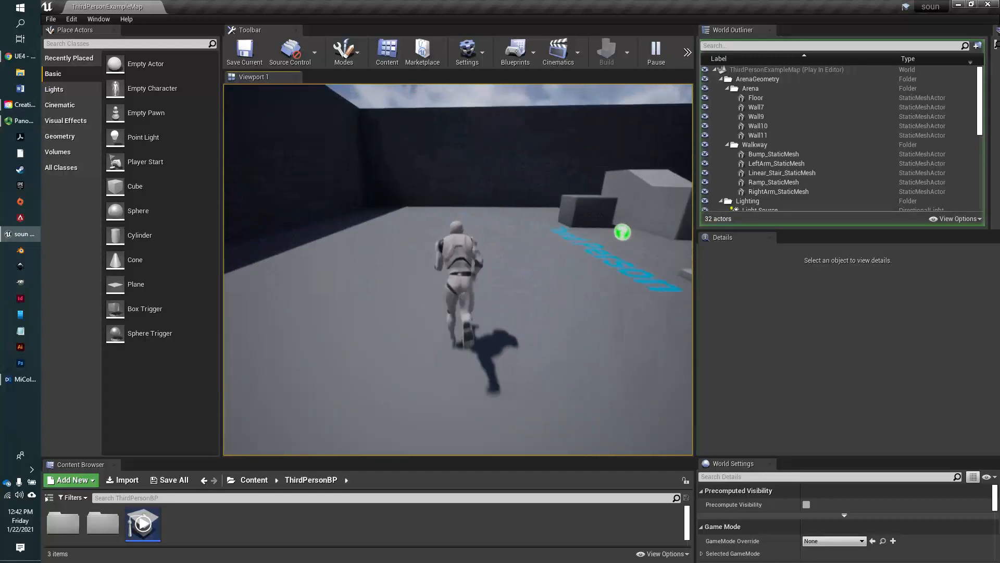
{"action": "key", "text": "w"}
{"action": "key", "text": "Escape"}
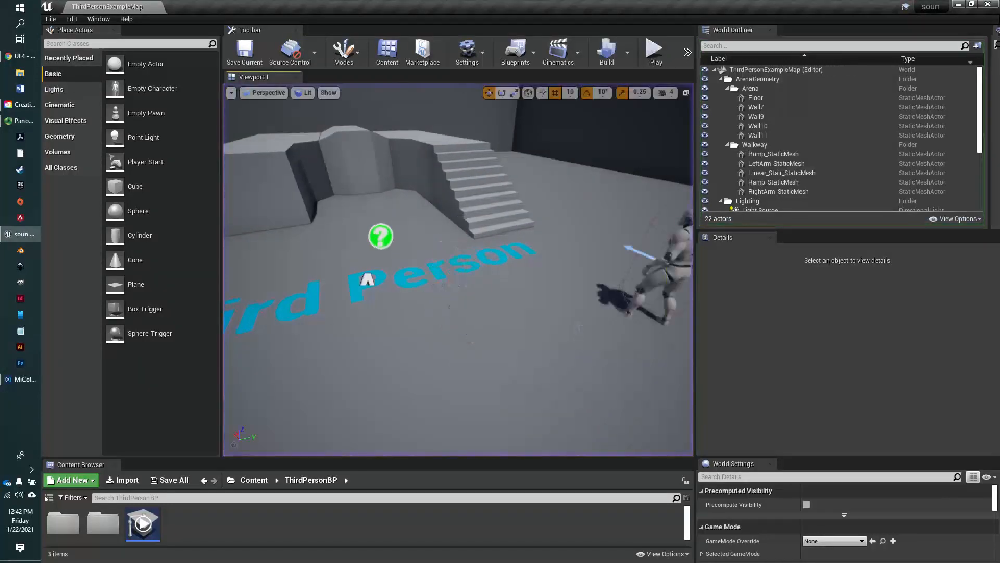
Place a cylinder geometry brush on the open floor near the cube, at about X -660, Y -700, Z 230
{"action": "right_click_drag", "start_coordinate": [459, 270], "coordinate": [234, 205]}
{"action": "right_click_drag", "start_coordinate": [503, 365], "coordinate": [564, 378]}
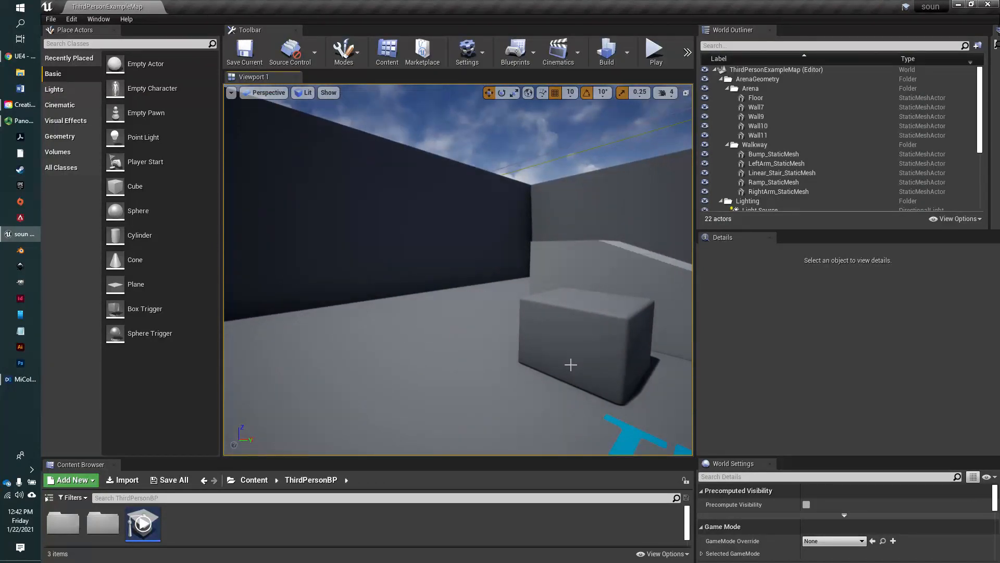
{"action": "right_click_drag", "start_coordinate": [562, 362], "coordinate": [570, 357]}
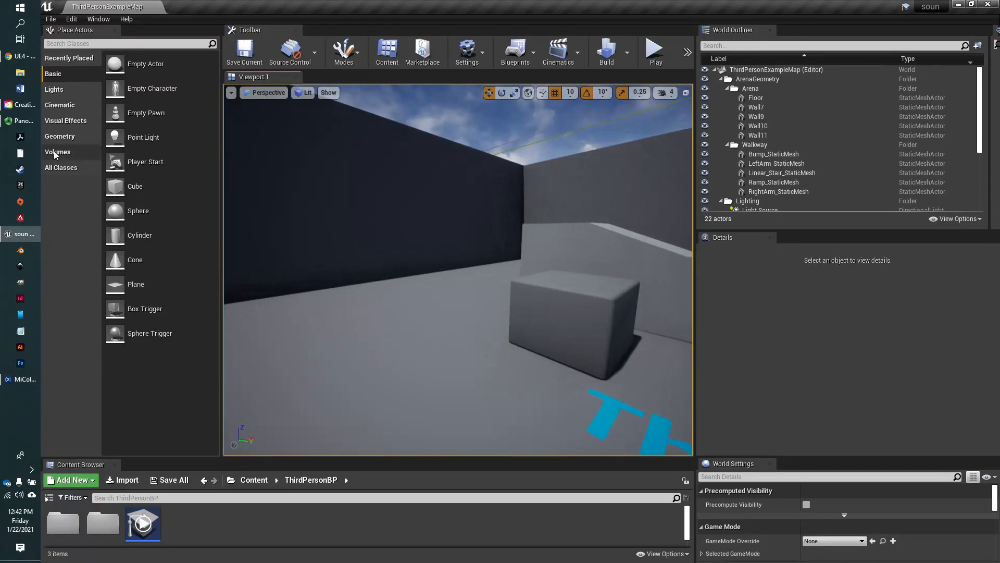
{"action": "left_click", "coordinate": [59, 137]}
{"action": "mouse_move", "coordinate": [130, 109]}
{"action": "left_mouse_down"}
{"action": "mouse_move", "coordinate": [324, 290]}
{"action": "mouse_move", "coordinate": [373, 362]}
{"action": "left_mouse_up"}
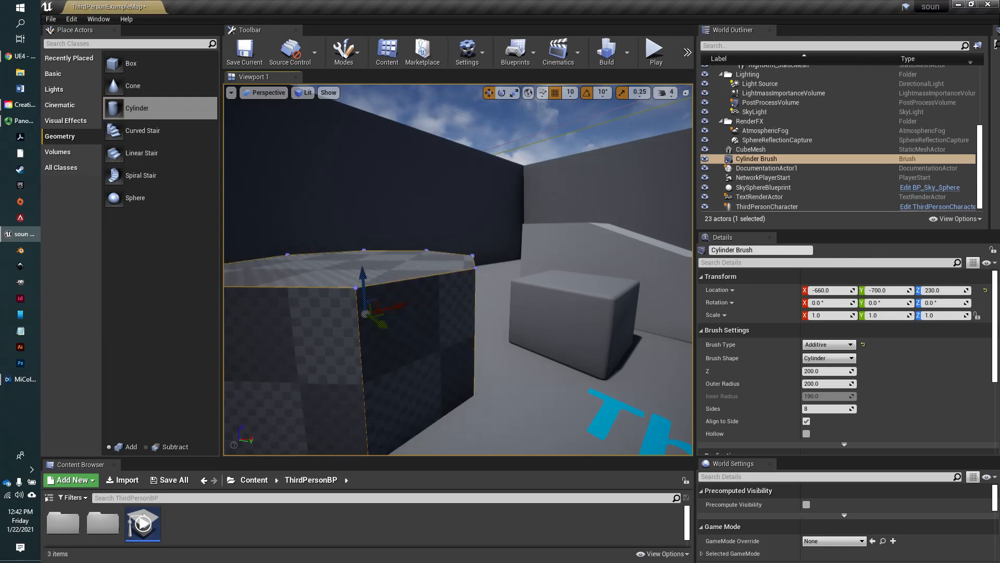
Round off the cylinder brush by setting its number of sides to 107
{"action": "key", "text": "f"}
{"action": "left_click", "coordinate": [814, 408]}
{"action": "type", "text": "112"}
{"action": "key", "text": "Return"}
{"action": "left_click_drag", "start_coordinate": [850, 408], "coordinate": [844, 408]}
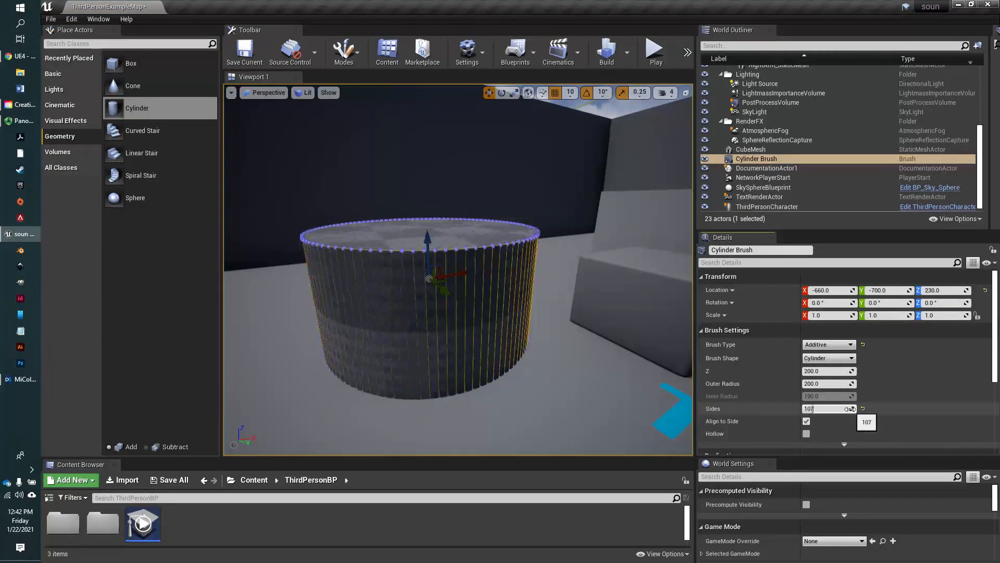
Duplicate the cylinder brush upward to Z 320 and scale the copy uniformly to 0.75
{"action": "mouse_move", "coordinate": [465, 337]}
{"action": "right_mouse_down"}
{"action": "mouse_move", "coordinate": [477, 312]}
{"action": "mouse_move", "coordinate": [474, 265]}
{"action": "mouse_move", "coordinate": [479, 411]}
{"action": "right_mouse_up"}
{"action": "scroll", "coordinate": [479, 319], "scroll_direction": "down", "scroll_amount": 4}
{"action": "right_click_drag", "start_coordinate": [478, 319], "coordinate": [460, 321]}
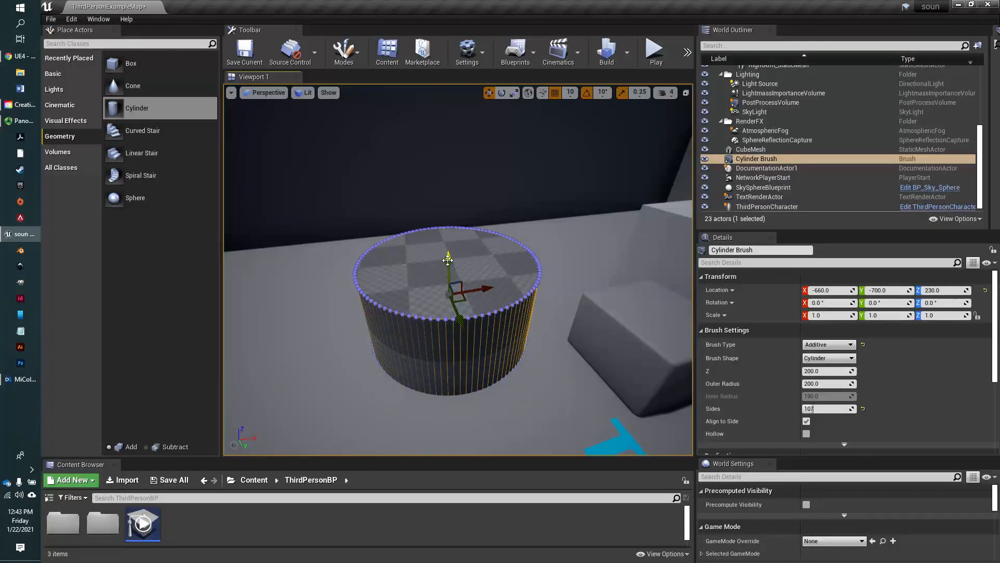
{"action": "left_click_drag", "start_coordinate": [449, 258], "coordinate": [450, 223], "text": "alt"}
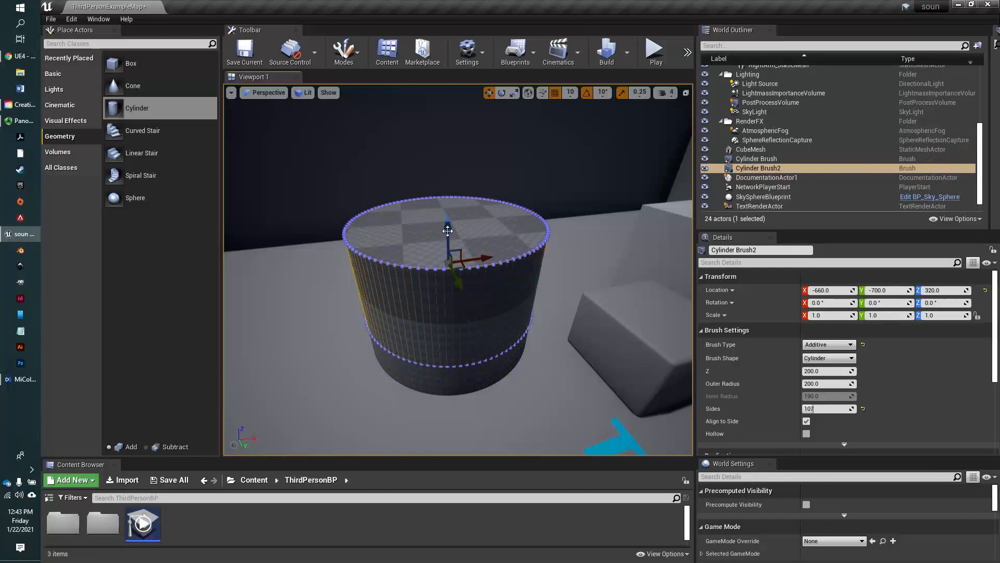
{"action": "key", "text": "space"}
{"action": "mouse_move", "coordinate": [449, 263]}
{"action": "left_mouse_down"}
{"action": "mouse_move", "coordinate": [443, 272]}
{"action": "mouse_move", "coordinate": [462, 268]}
{"action": "left_mouse_up"}
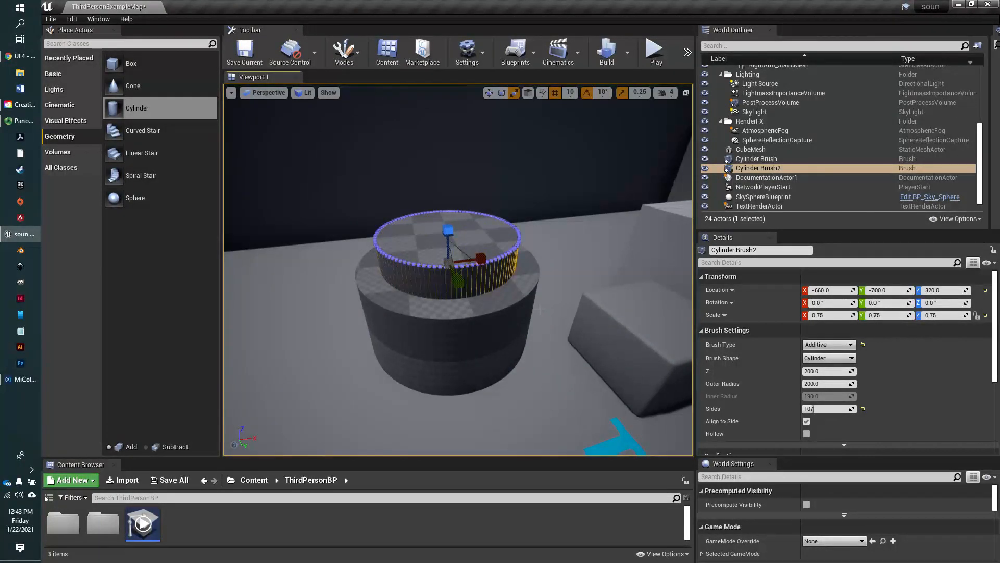
Change the smaller cylinder brush to Subtractive and lower it to Z 280 to hollow out the pit
{"action": "left_click", "coordinate": [839, 346]}
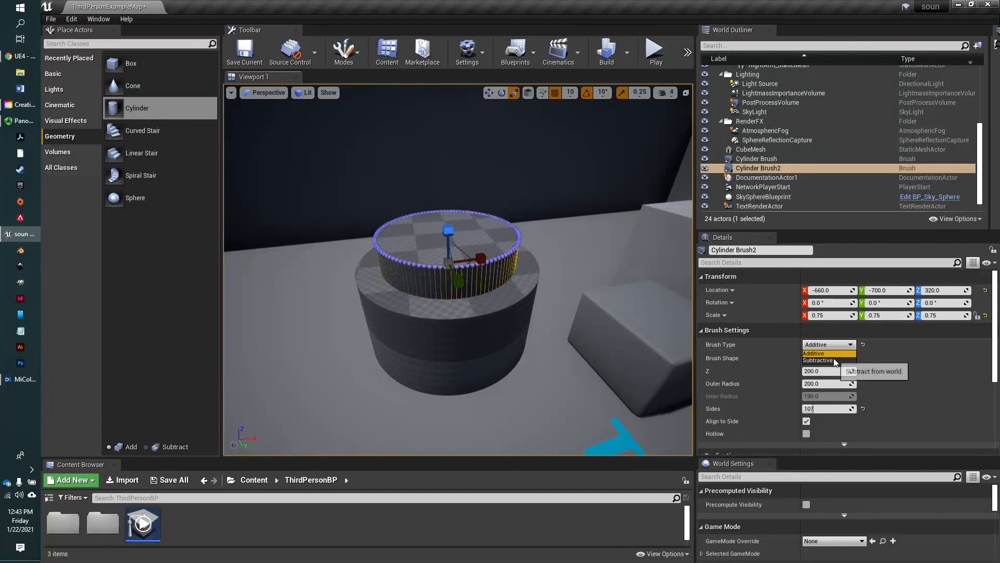
{"action": "left_click", "coordinate": [833, 360]}
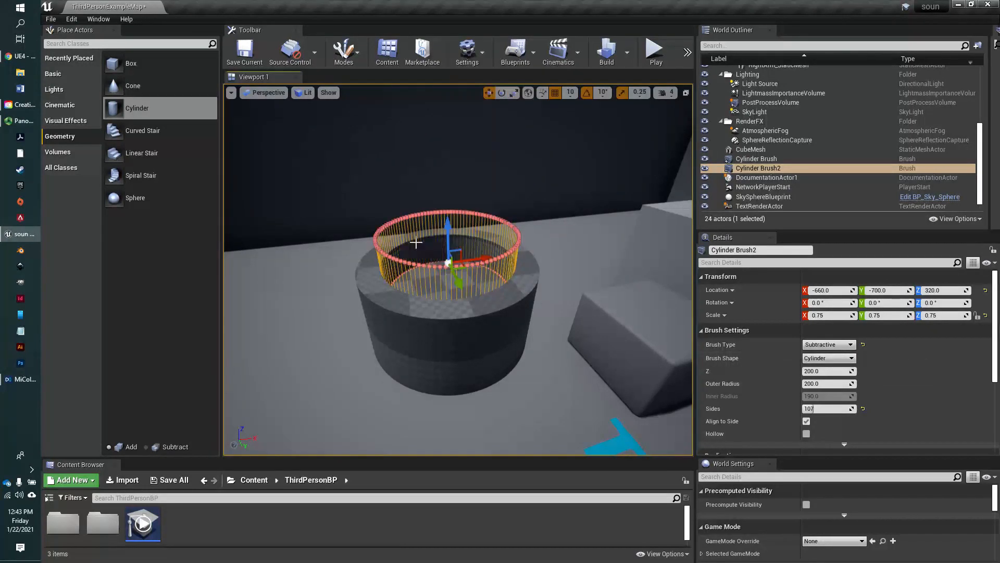
{"action": "left_click_drag", "start_coordinate": [449, 229], "coordinate": [449, 245]}
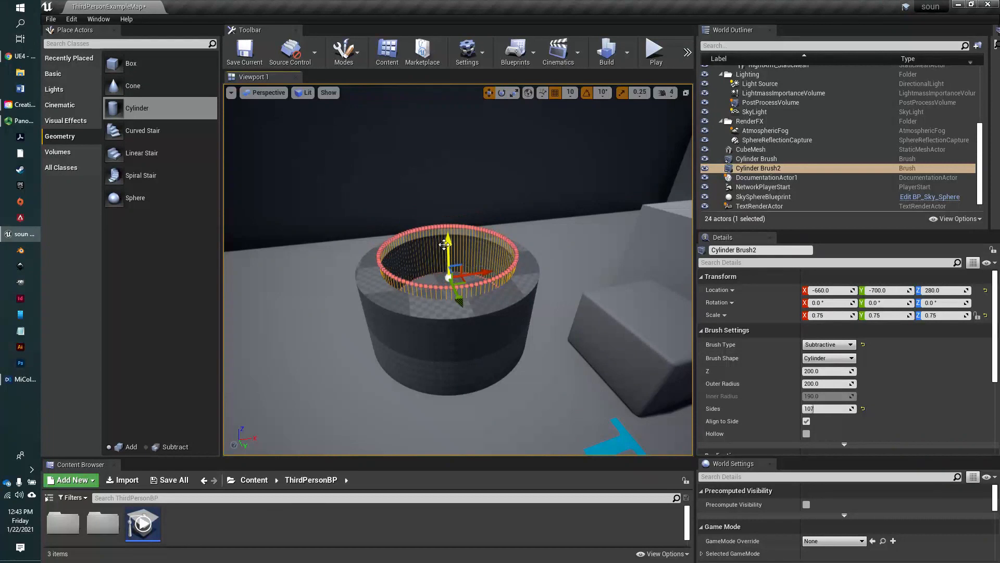
{"action": "left_click", "coordinate": [462, 350]}
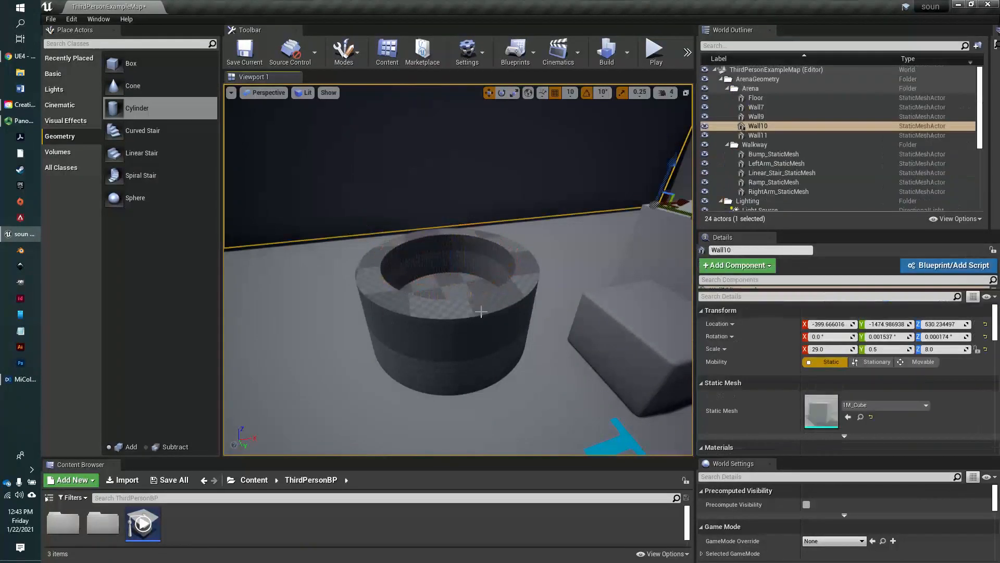
{"action": "mouse_move", "coordinate": [462, 361]}
{"action": "right_mouse_down"}
{"action": "mouse_move", "coordinate": [460, 341]}
{"action": "mouse_move", "coordinate": [466, 360]}
{"action": "right_mouse_up"}
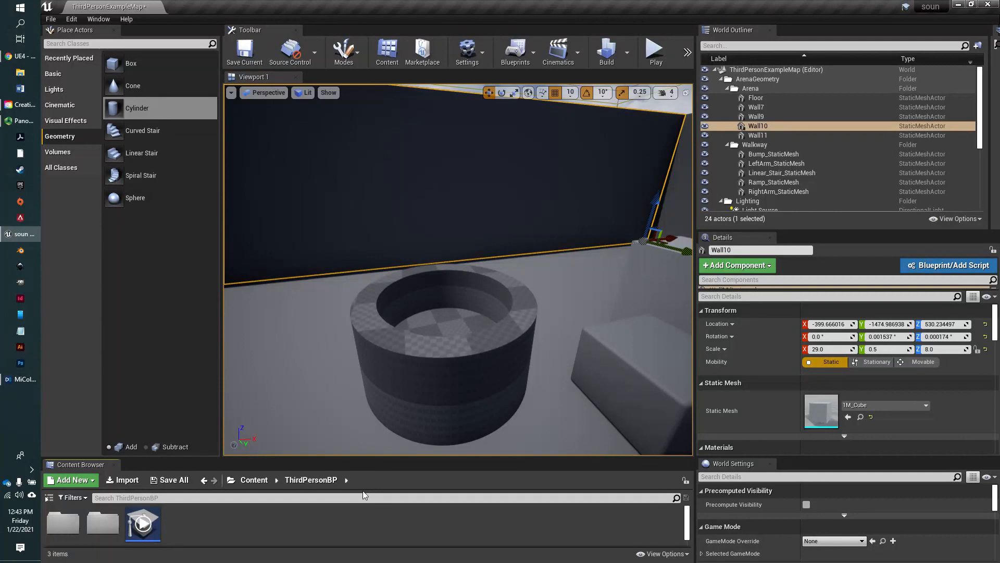
Place the P_Fire particle system from StarterContent's Particles folder inside the hollow cylinder
{"action": "left_click_drag", "start_coordinate": [288, 457], "coordinate": [288, 400]}
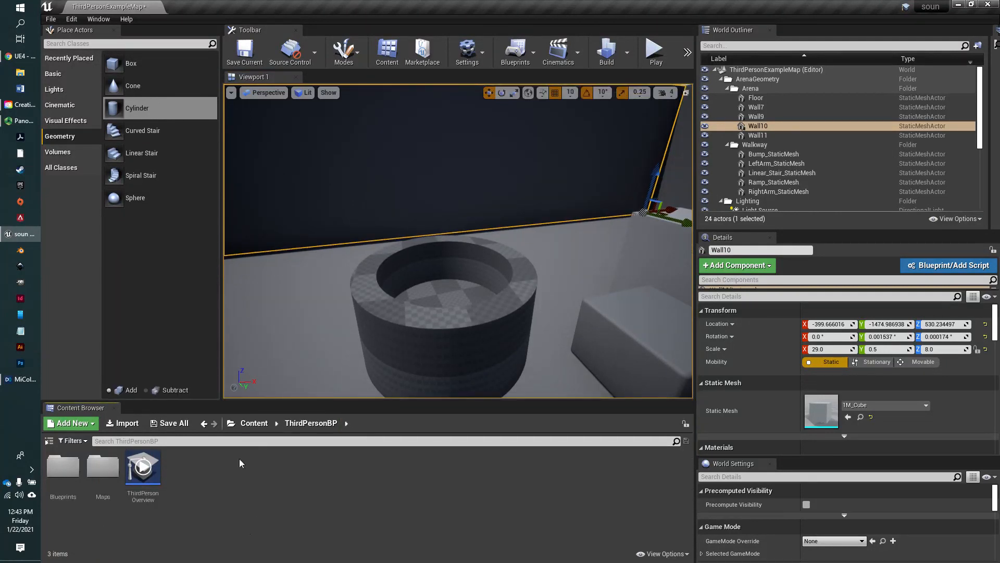
{"action": "left_click", "coordinate": [245, 423]}
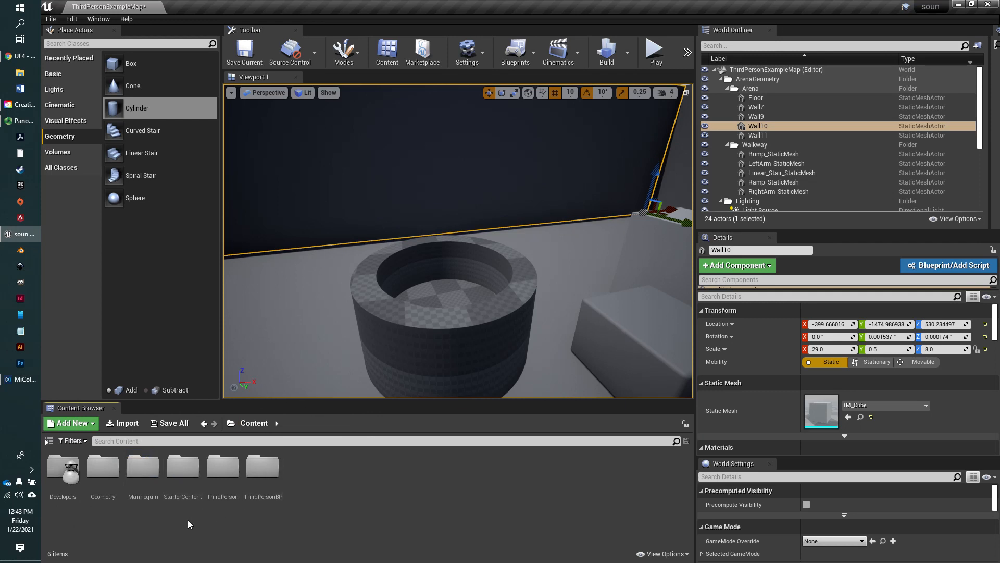
{"action": "double_click", "coordinate": [184, 468]}
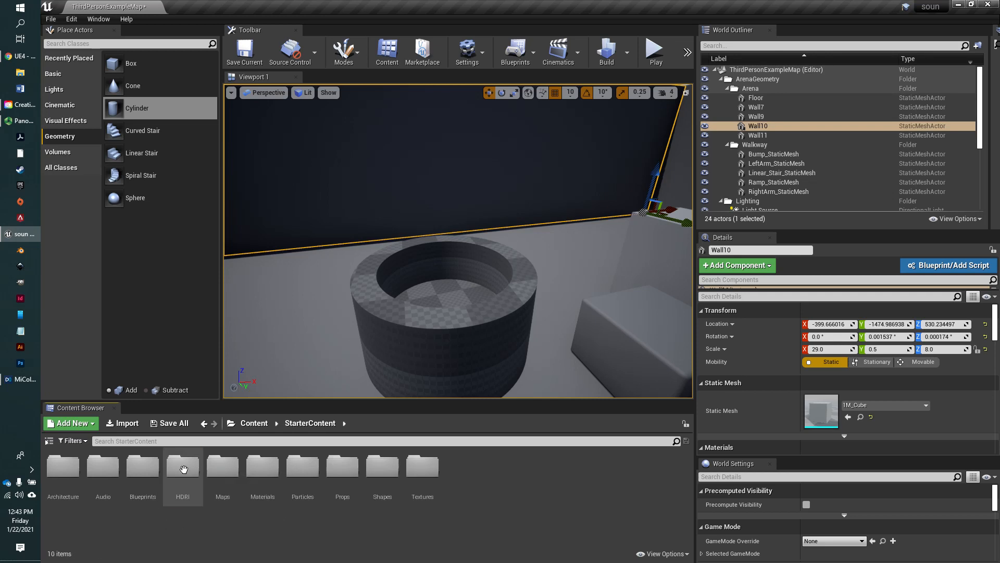
{"action": "double_click", "coordinate": [302, 466]}
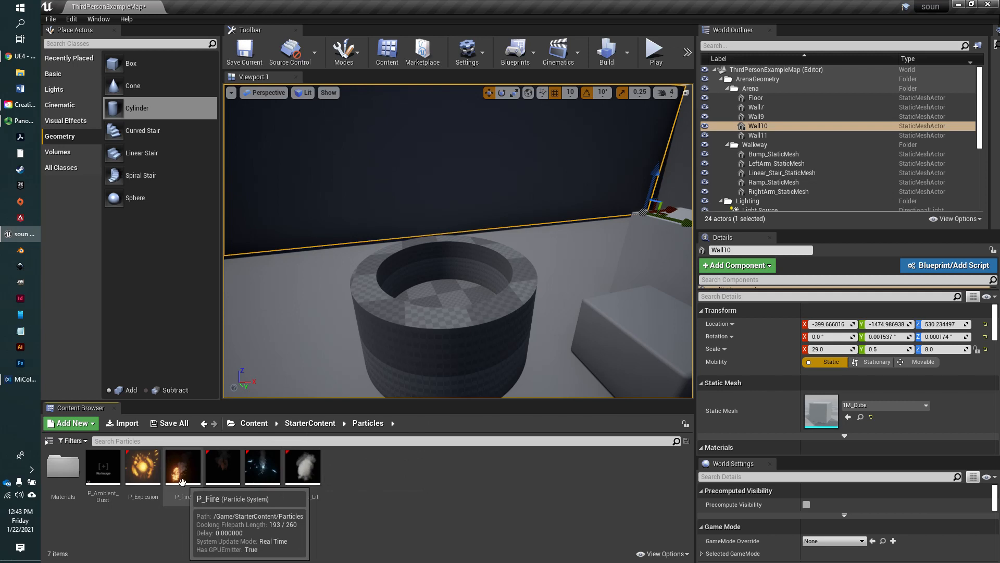
{"action": "left_click_drag", "start_coordinate": [183, 467], "coordinate": [446, 288]}
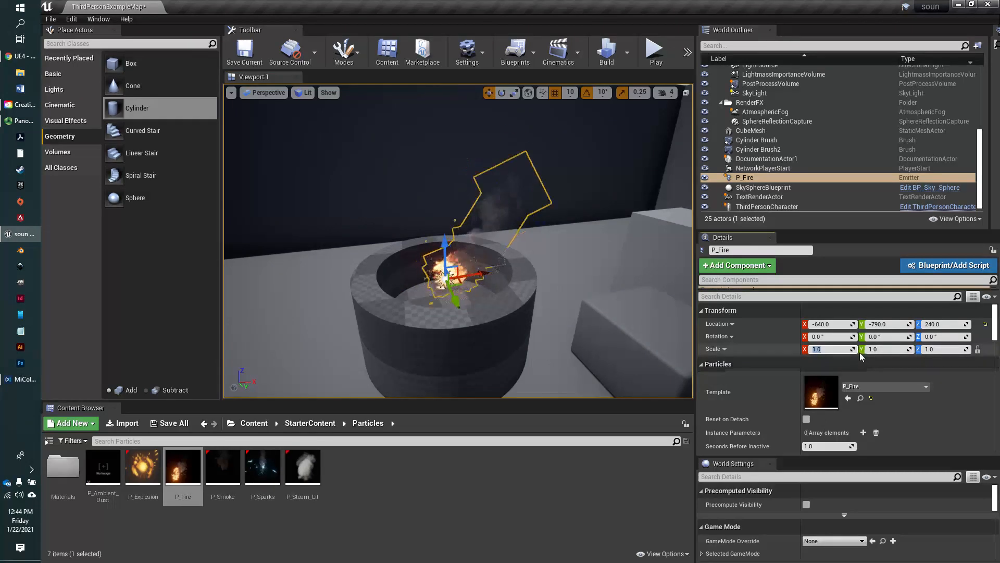
Try a uniform scale of 2, then 5, on the fire emitter
{"action": "type", "text": "2"}
{"action": "key", "text": "Tab"}
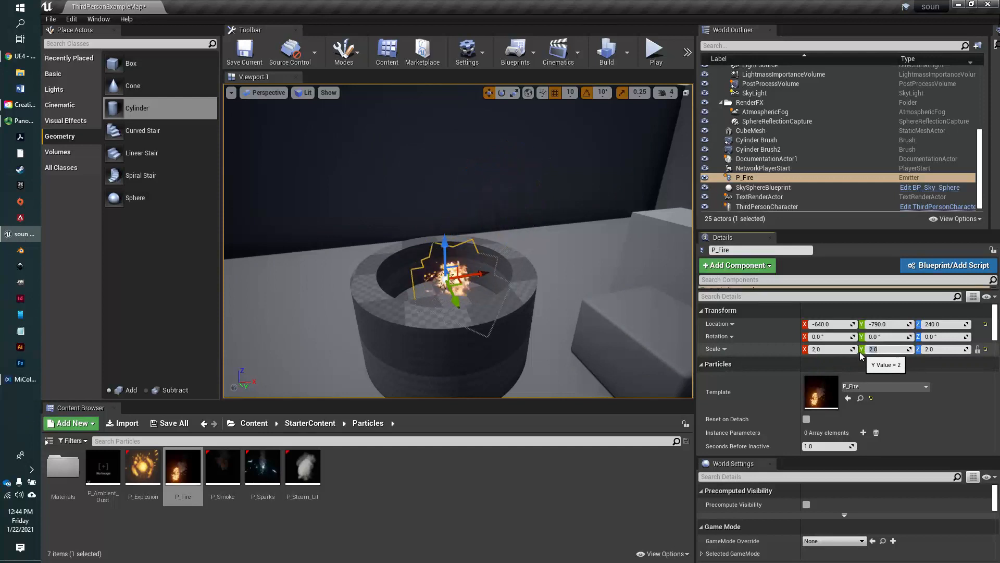
{"action": "left_click", "coordinate": [822, 349]}
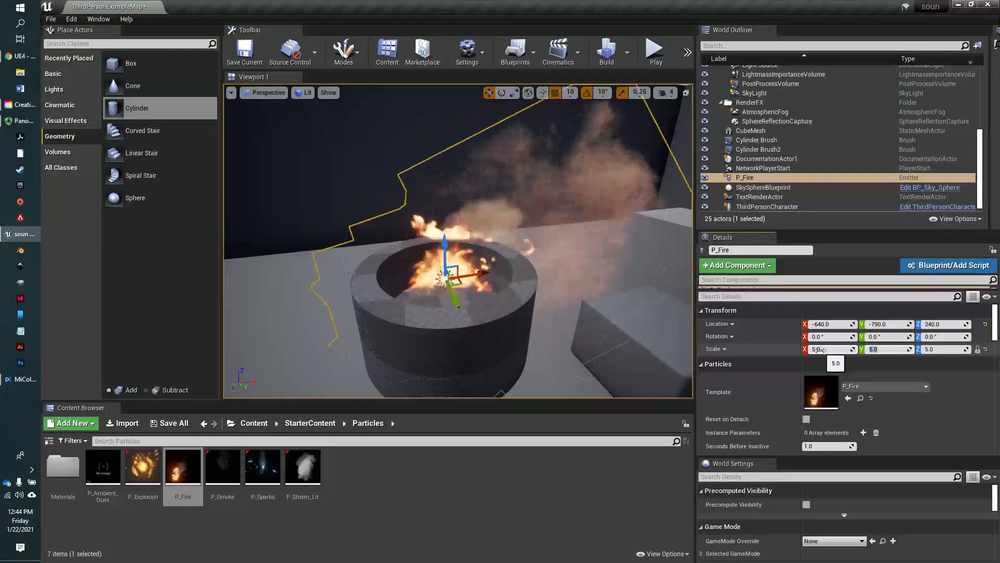
Set the fire emitter's scale to 3 on all three axes
{"action": "left_click", "coordinate": [827, 350]}
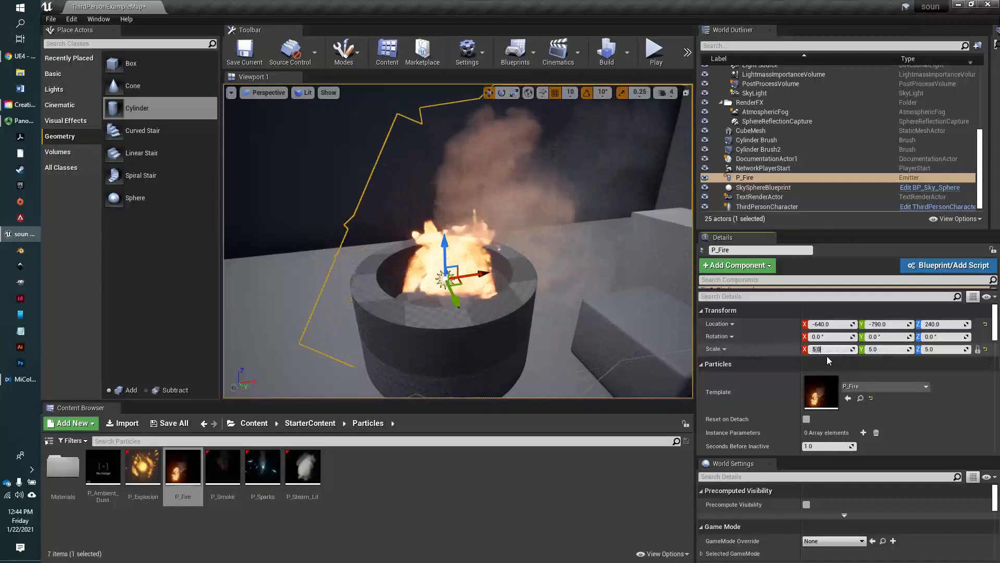
{"action": "type", "text": "3"}
{"action": "key", "text": "Tab"}
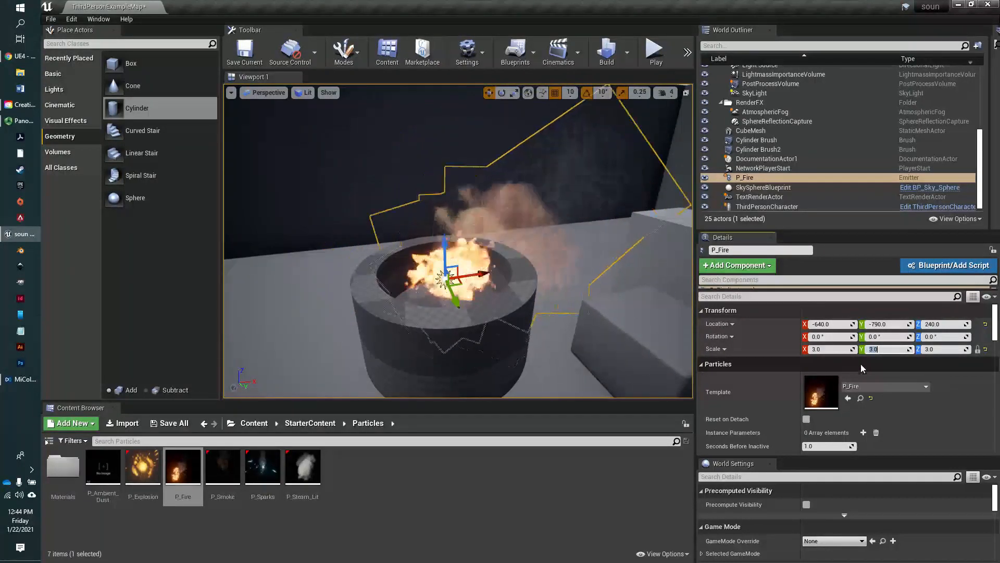
{"action": "mouse_move", "coordinate": [516, 350]}
{"action": "right_mouse_down"}
{"action": "mouse_move", "coordinate": [517, 319]}
{"action": "mouse_move", "coordinate": [507, 347]}
{"action": "right_mouse_up"}
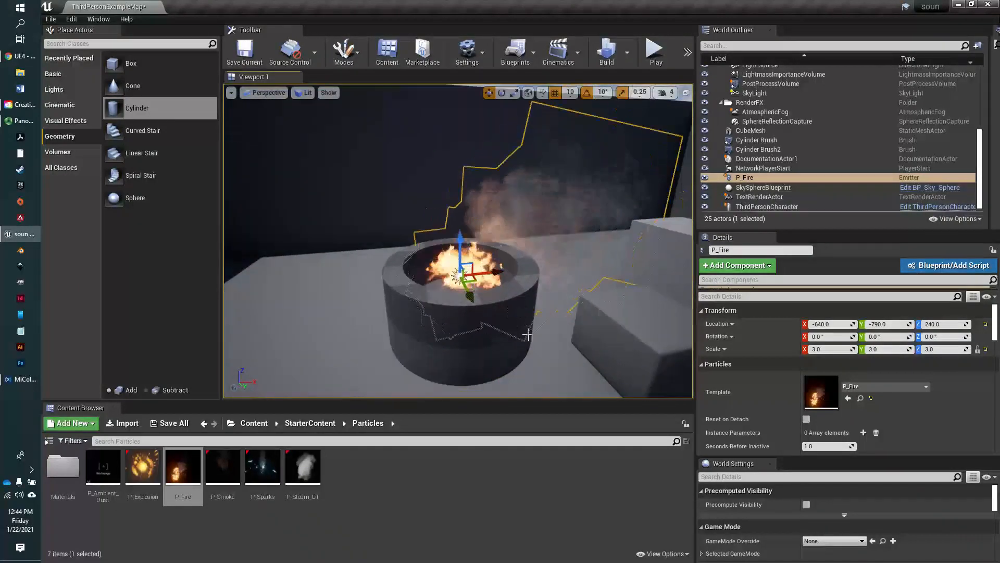
Place the Fire01 sound wave from StarterContent's Audio folder in the level at the fire inside the pit
{"action": "left_click", "coordinate": [317, 423]}
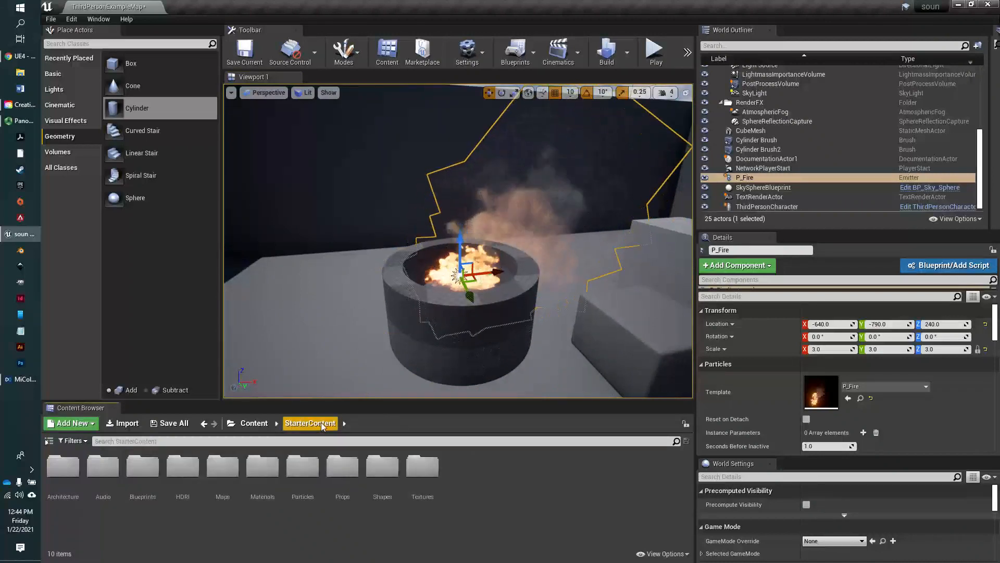
{"action": "double_click", "coordinate": [106, 471]}
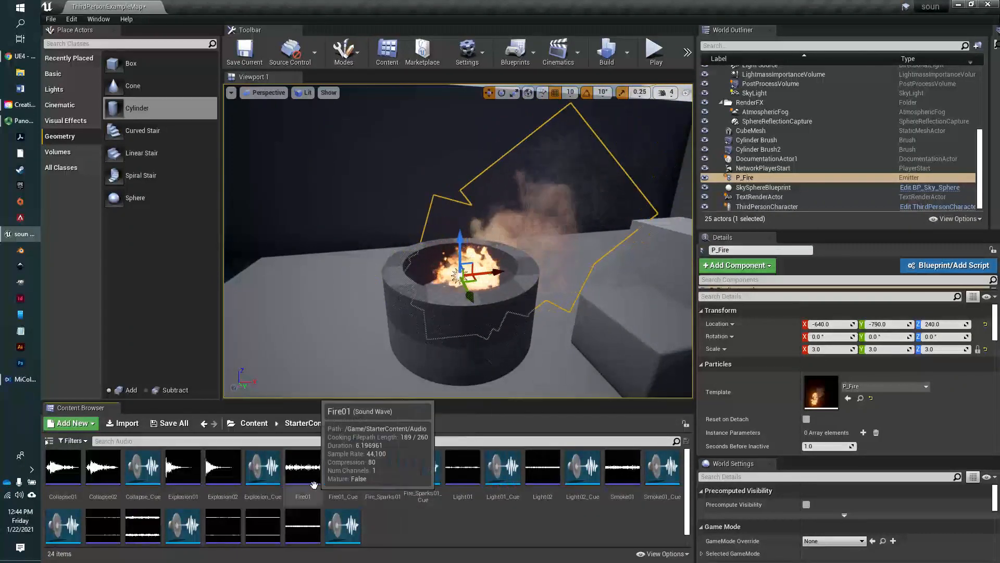
{"action": "left_click", "coordinate": [303, 467]}
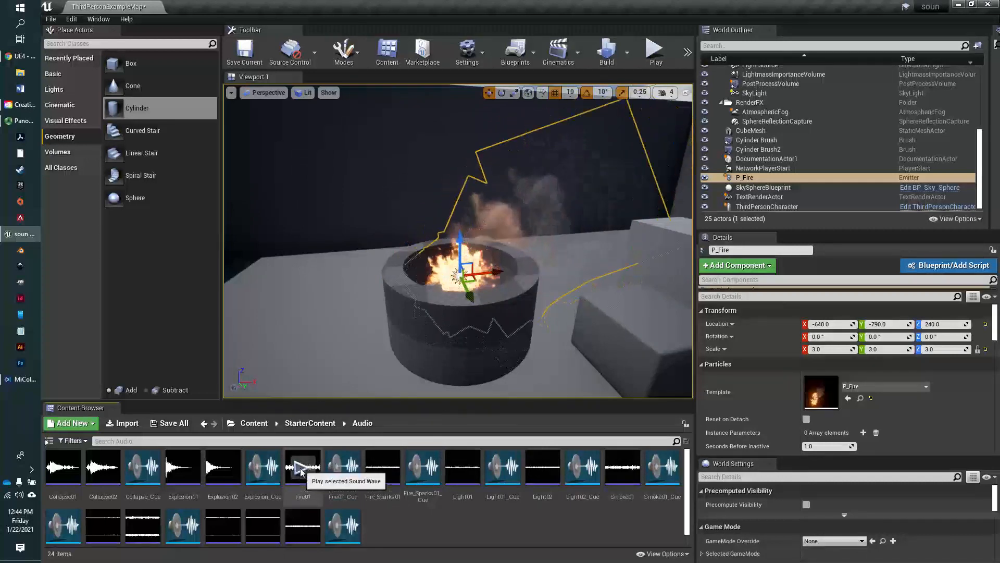
{"action": "left_click_drag", "start_coordinate": [301, 471], "coordinate": [457, 274]}
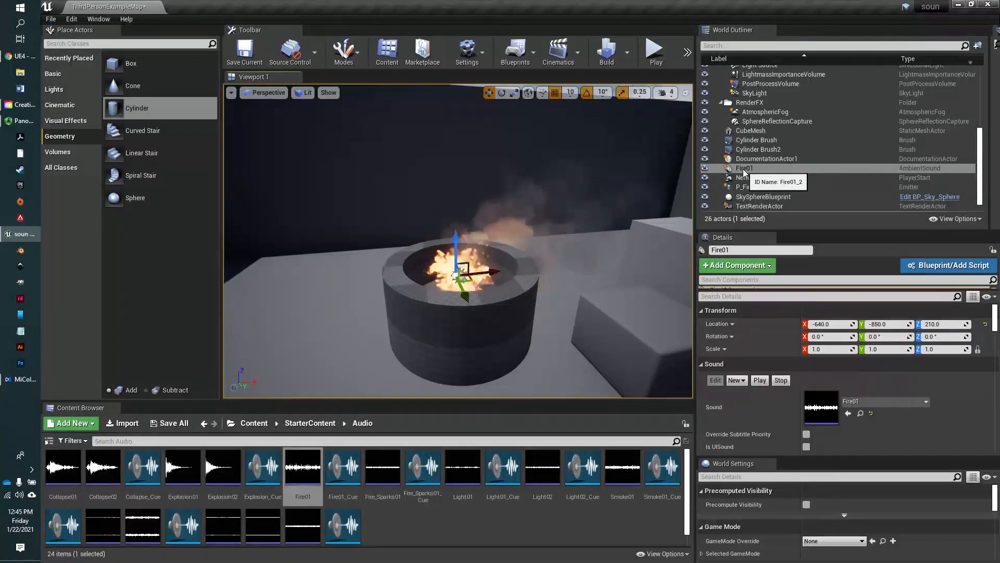
Attach the Fire01 ambient sound to the P_Fire emitter as its child
{"action": "left_click", "coordinate": [766, 167]}
{"action": "left_click_drag", "start_coordinate": [748, 190], "coordinate": [746, 187]}
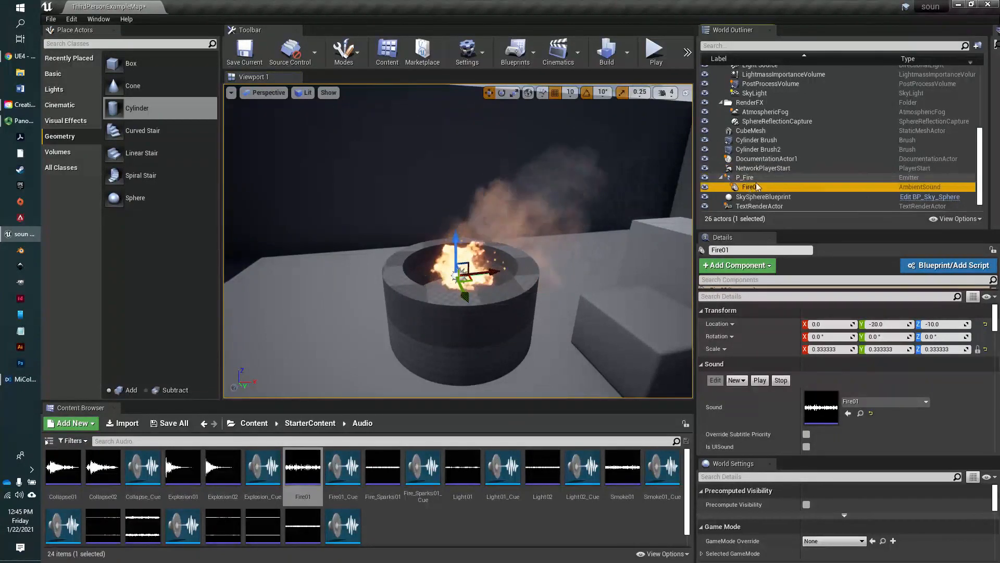
{"action": "left_click", "coordinate": [721, 177]}
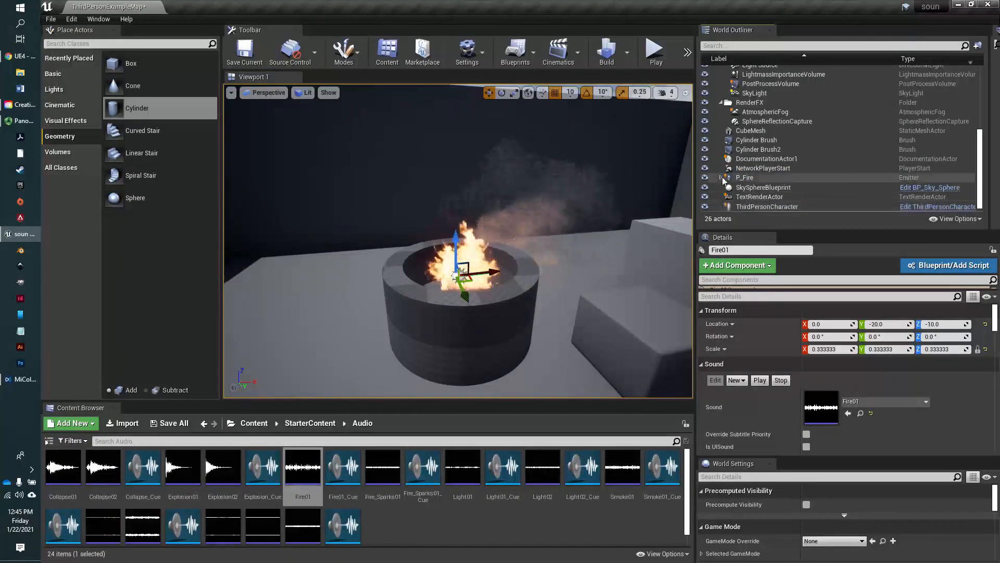
Try moving the P_Fire emitter along X out of the pit and back to test the attached sound
{"action": "left_click", "coordinate": [771, 178]}
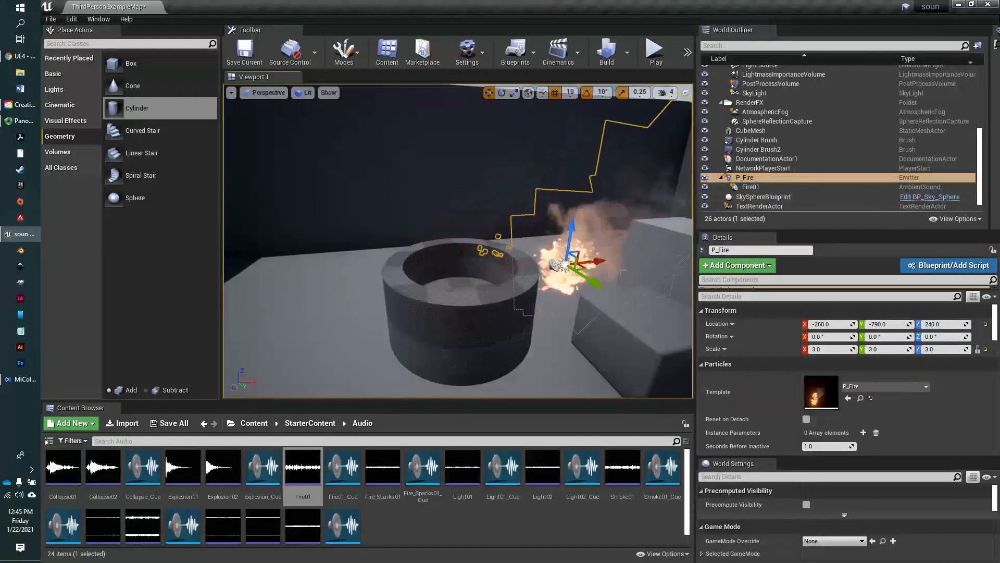
{"action": "left_click_drag", "start_coordinate": [577, 266], "coordinate": [491, 273]}
{"action": "left_click", "coordinate": [753, 187]}
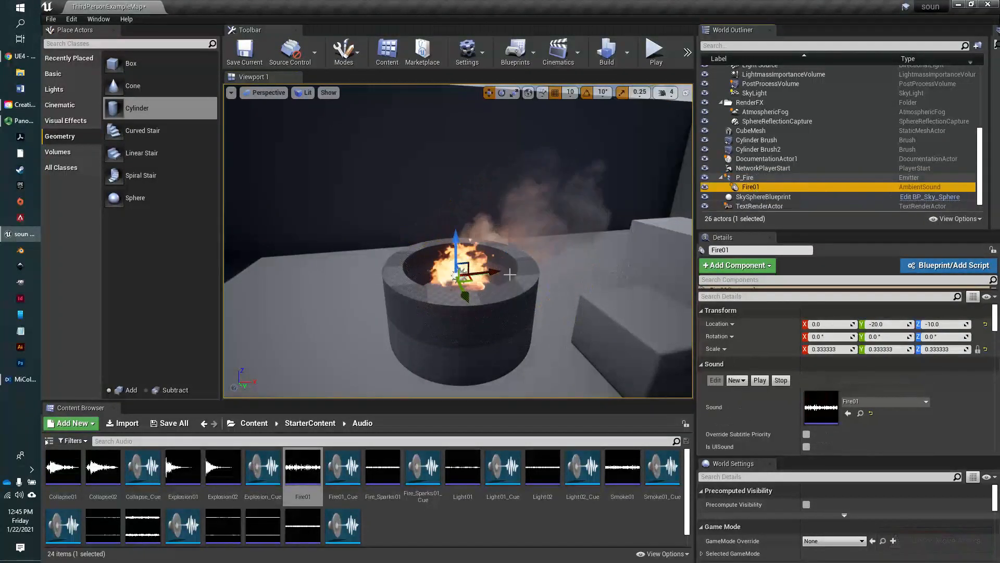
Play-test the level, running the character around the fire pit and onto the nearby block to check the fire sound, and stop playing
{"action": "right_click_drag", "start_coordinate": [534, 298], "coordinate": [561, 324]}
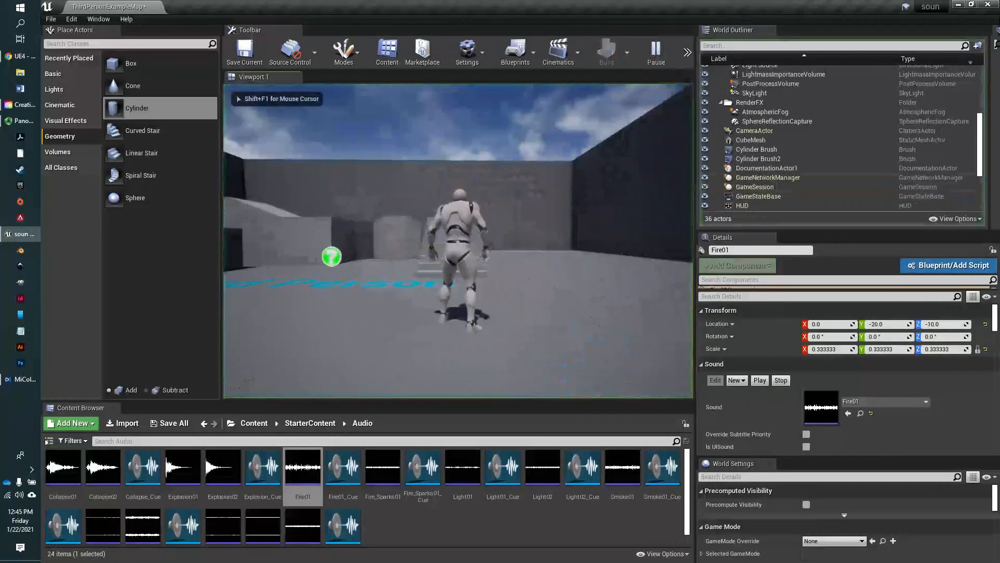
{"action": "key", "text": "w"}
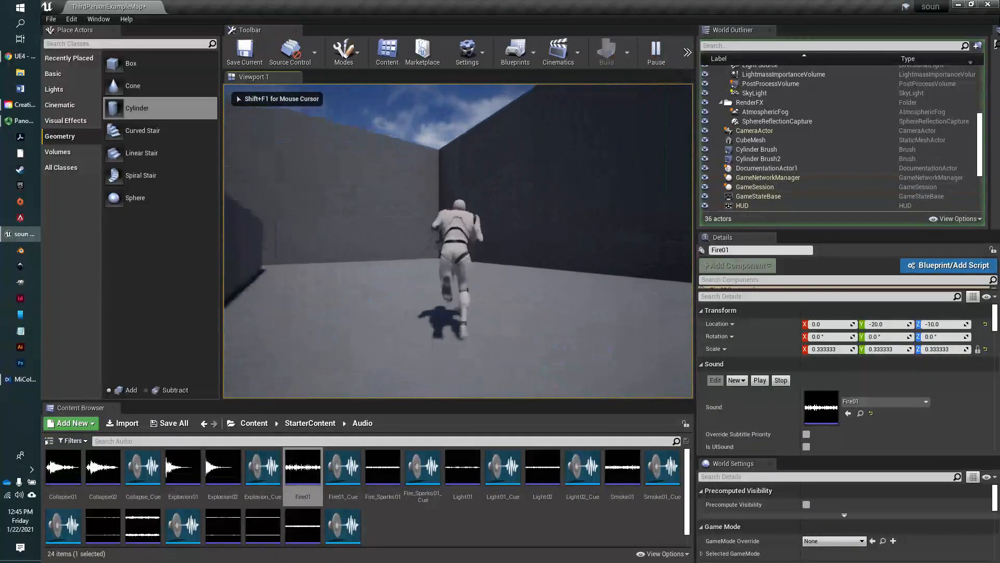
{"action": "key", "text": "w"}
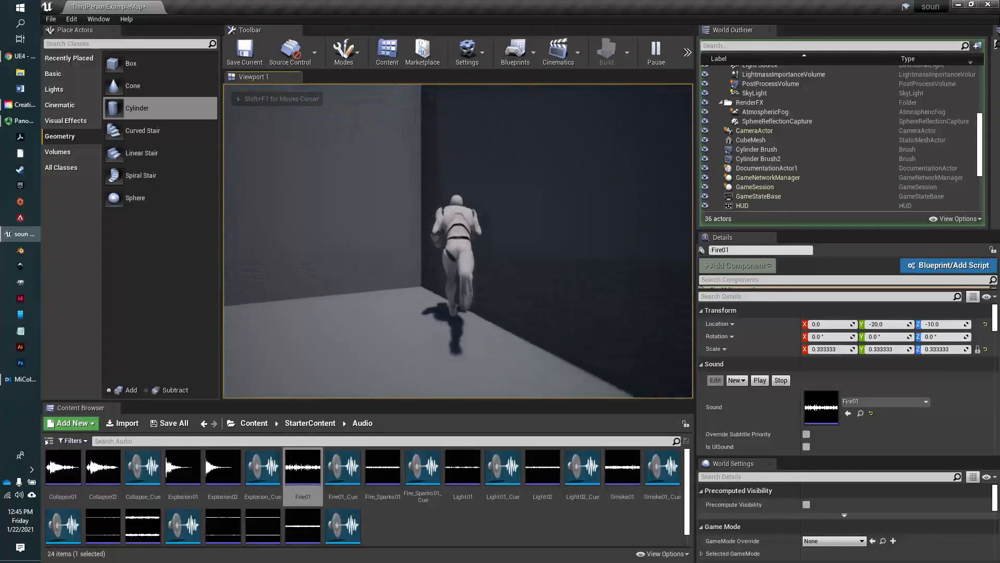
{"action": "key", "text": "w"}
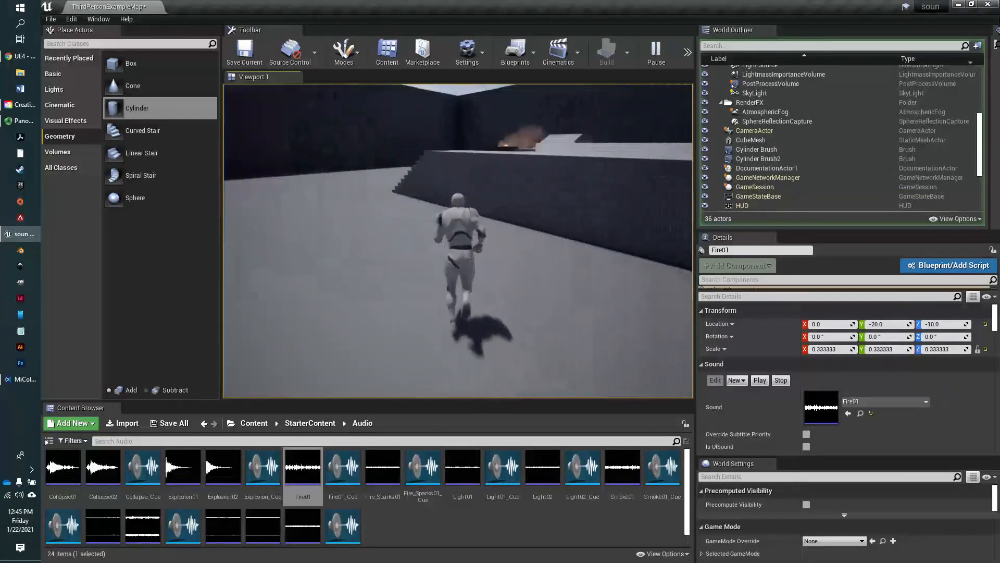
{"action": "key", "text": "w"}
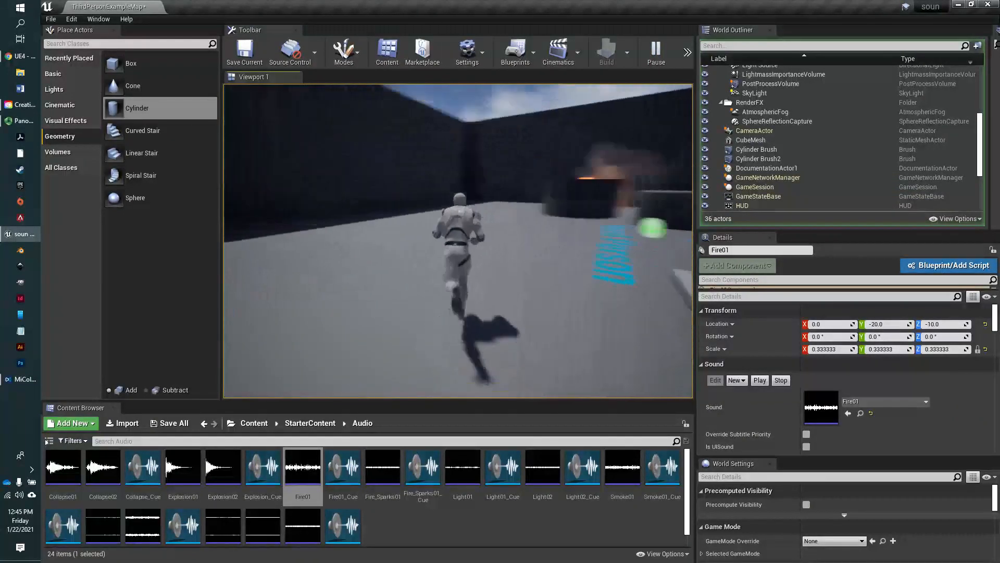
{"action": "key", "text": "w"}
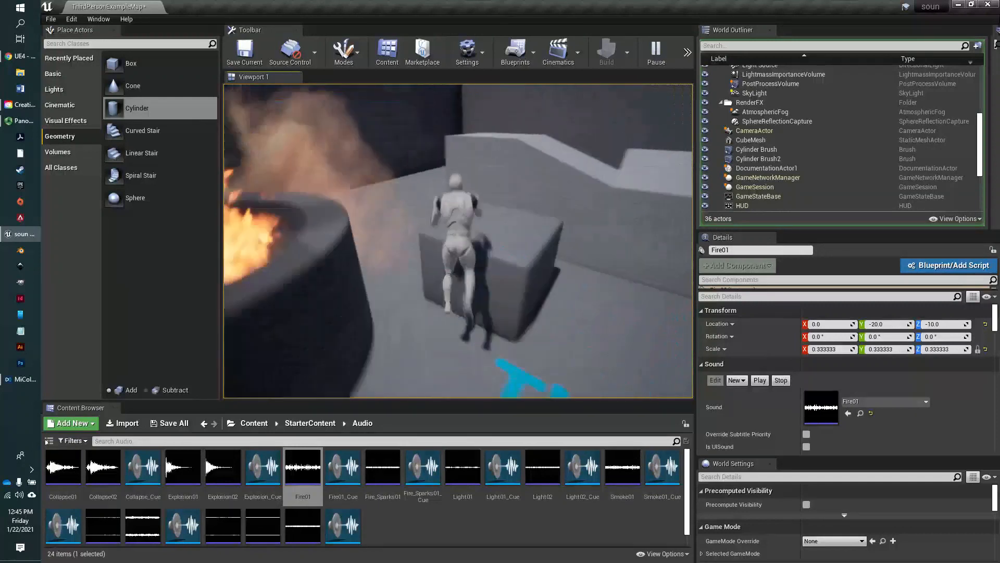
{"action": "key", "text": "w"}
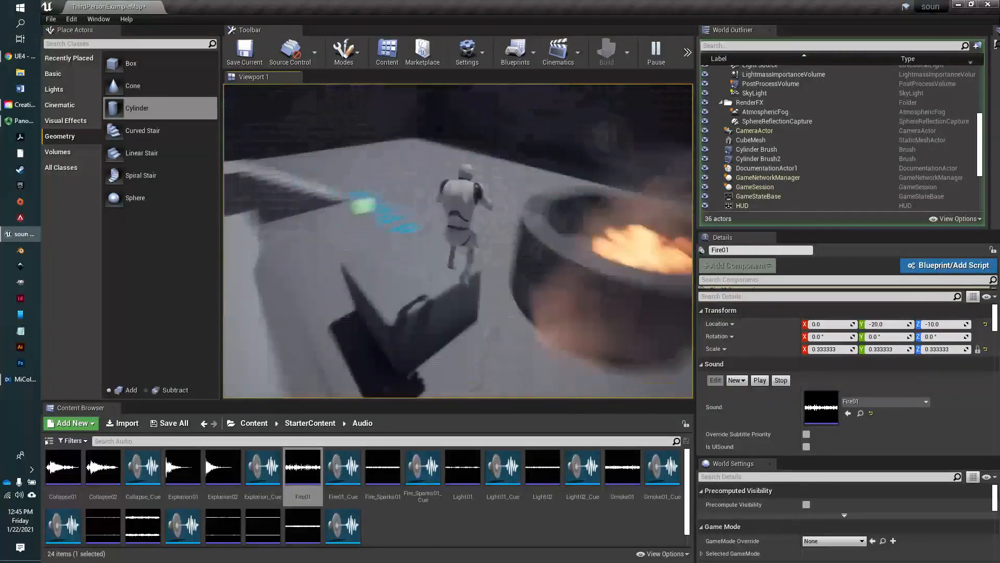
{"action": "key", "text": "w"}
{"action": "key", "text": "space"}
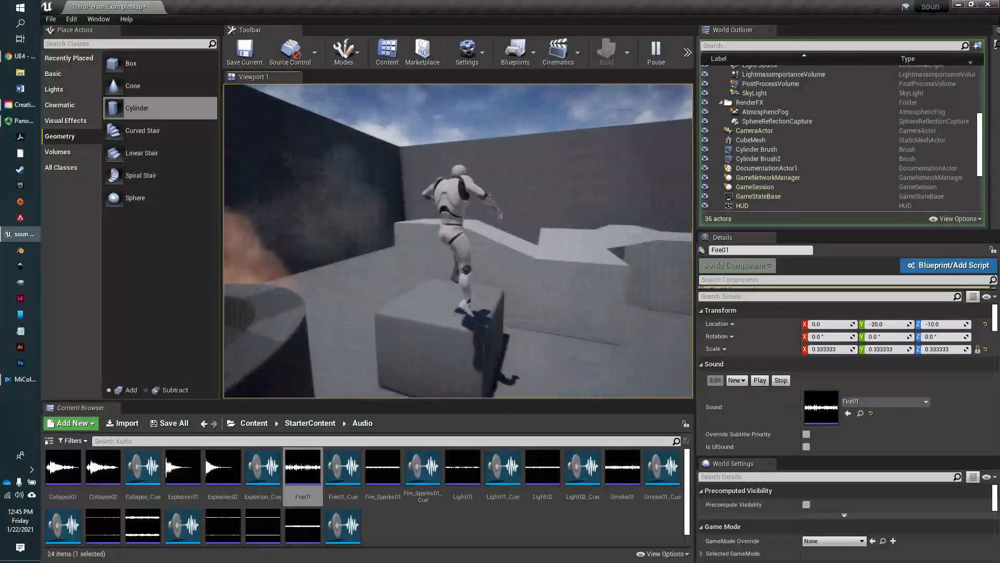
{"action": "key", "text": "w"}
{"action": "key", "text": "w"}
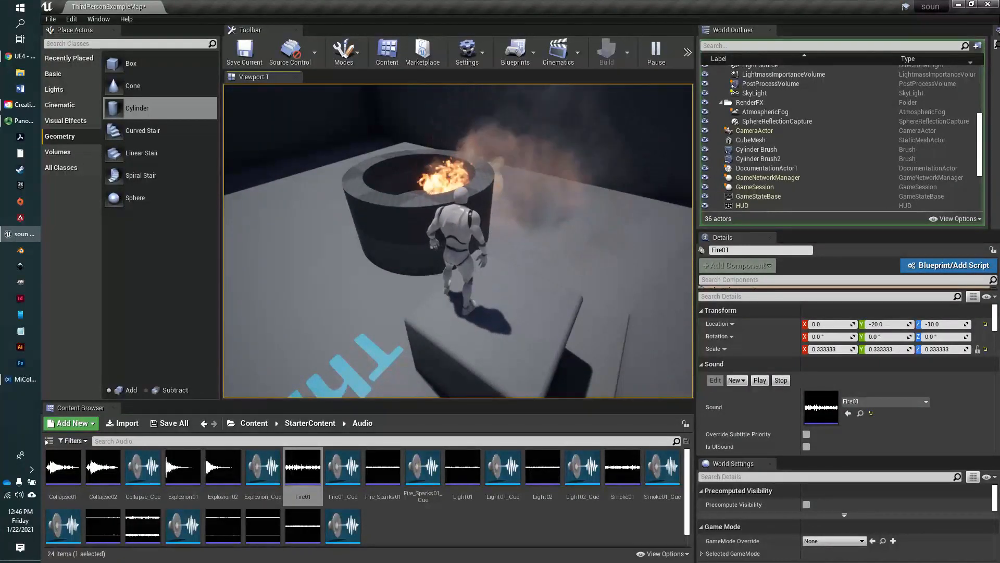
{"action": "key", "text": "Escape"}
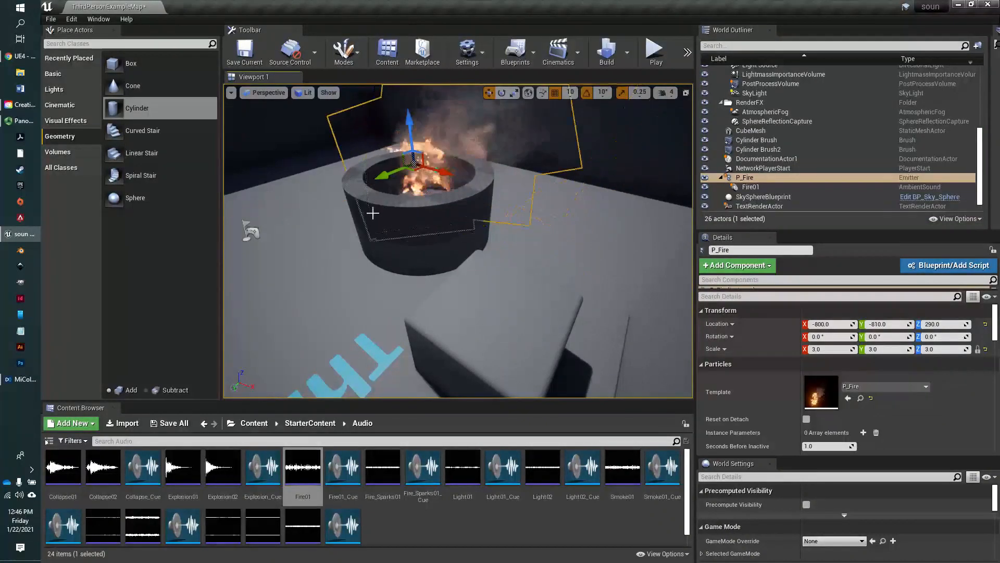
Move the P_Fire emitter in the Top view to about X -670, Y -700, near the cylinders' centre
{"action": "left_click", "coordinate": [274, 92]}
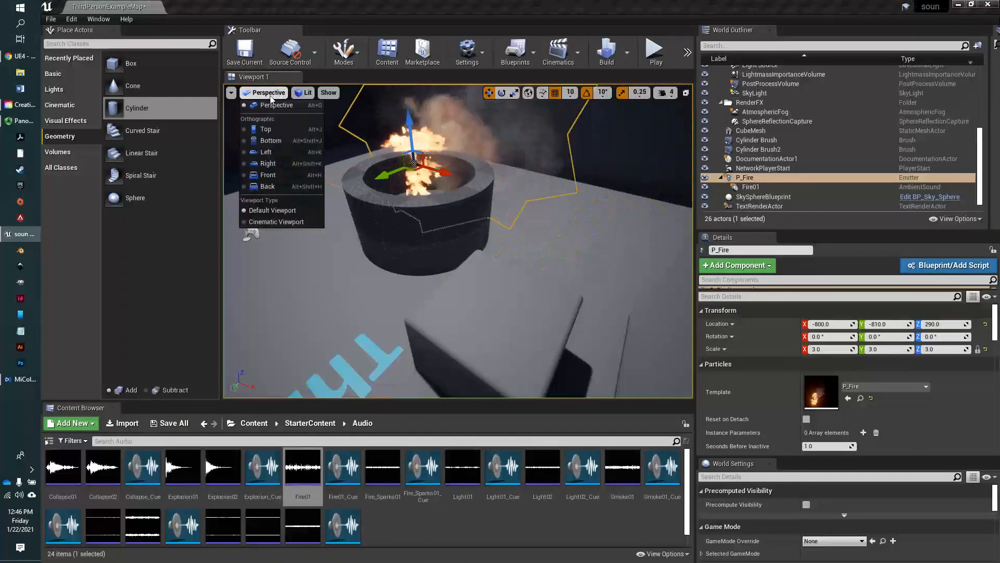
{"action": "left_click", "coordinate": [276, 130]}
{"action": "scroll", "coordinate": [525, 227], "scroll_direction": "up", "scroll_amount": 8}
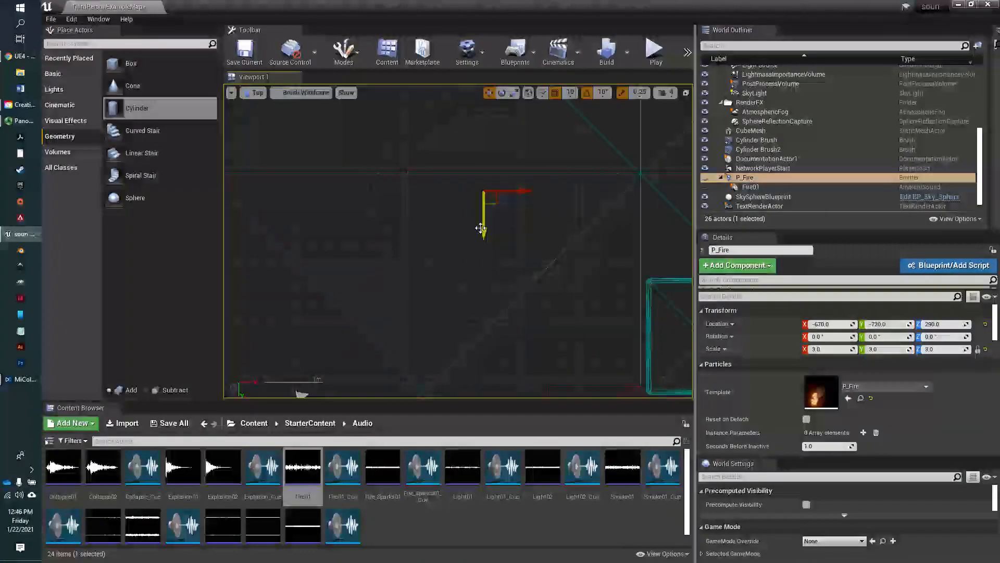
{"action": "left_click_drag", "start_coordinate": [480, 228], "coordinate": [480, 239]}
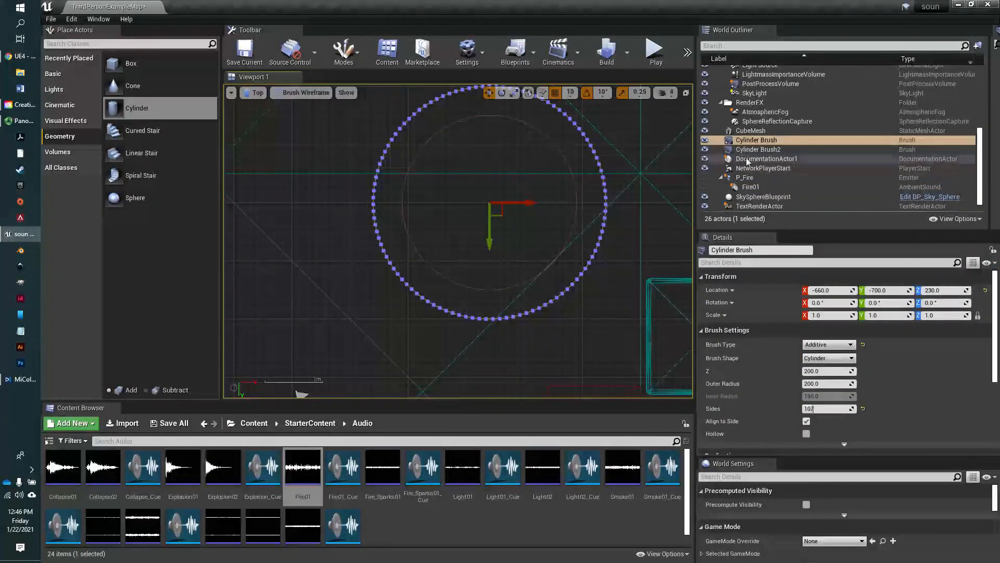
Set P_Fire's X location to -660 to match the Cylinder Brush's centre
{"action": "left_click", "coordinate": [762, 178]}
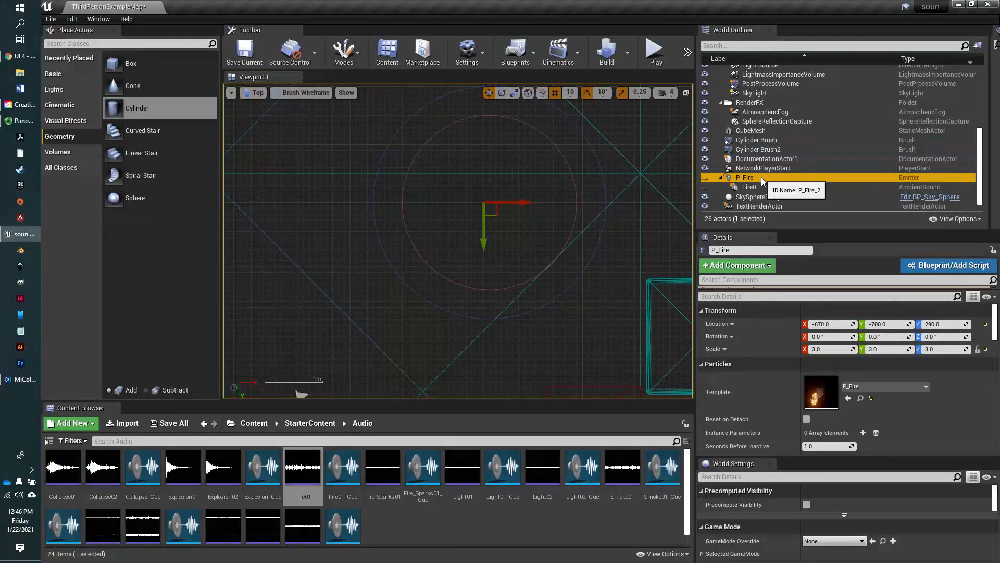
{"action": "left_click", "coordinate": [823, 324]}
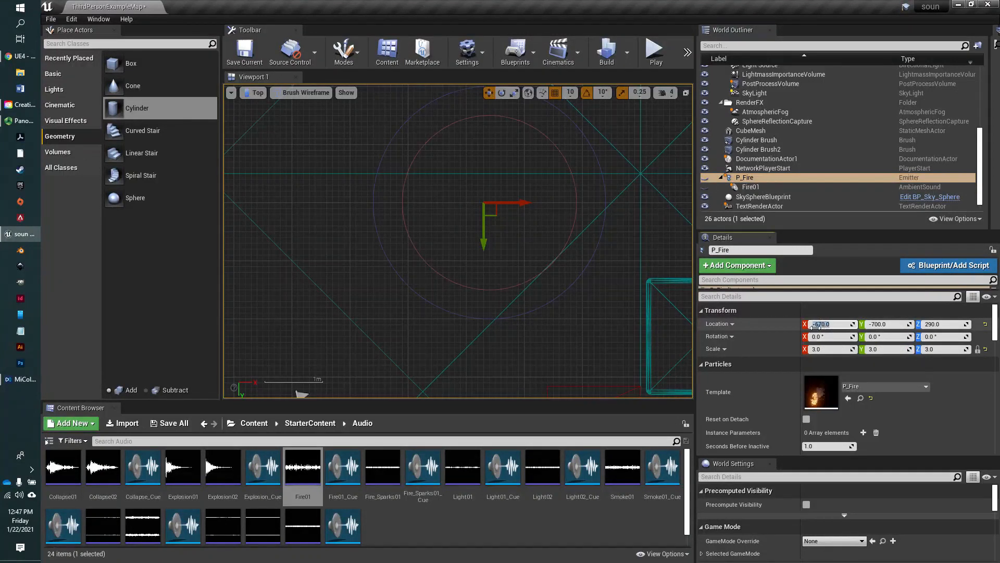
{"action": "type", "text": "-660"}
{"action": "key", "text": "Return"}
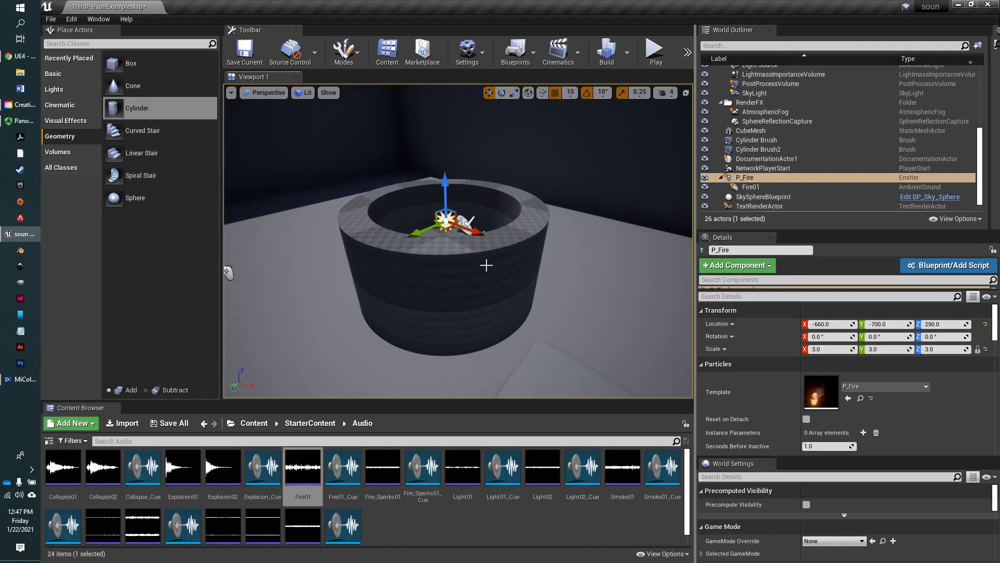
Enable Override Attenuation for the Fire01 ambient sound
{"action": "left_click", "coordinate": [758, 187]}
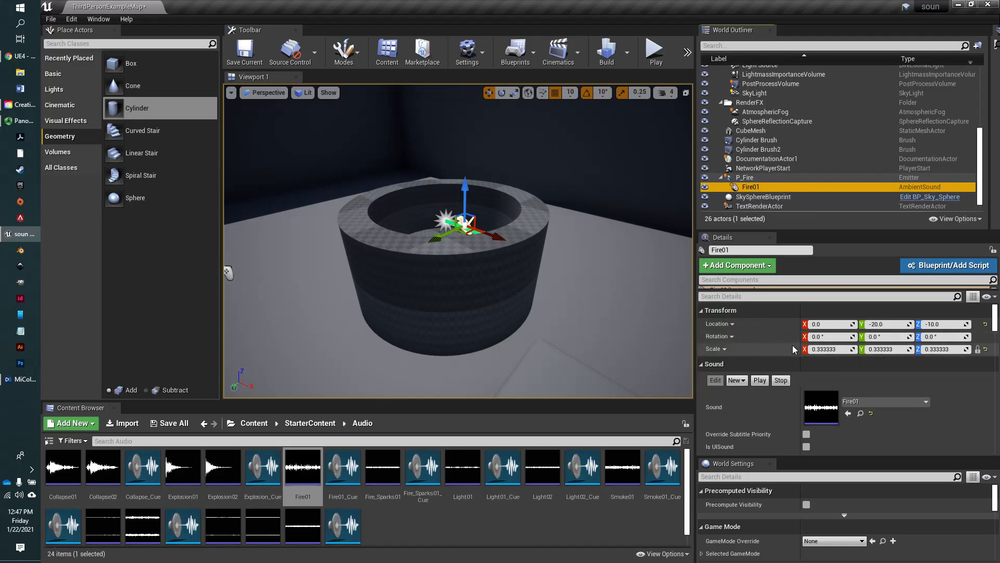
{"action": "scroll", "coordinate": [792, 347], "scroll_direction": "down", "scroll_amount": 3}
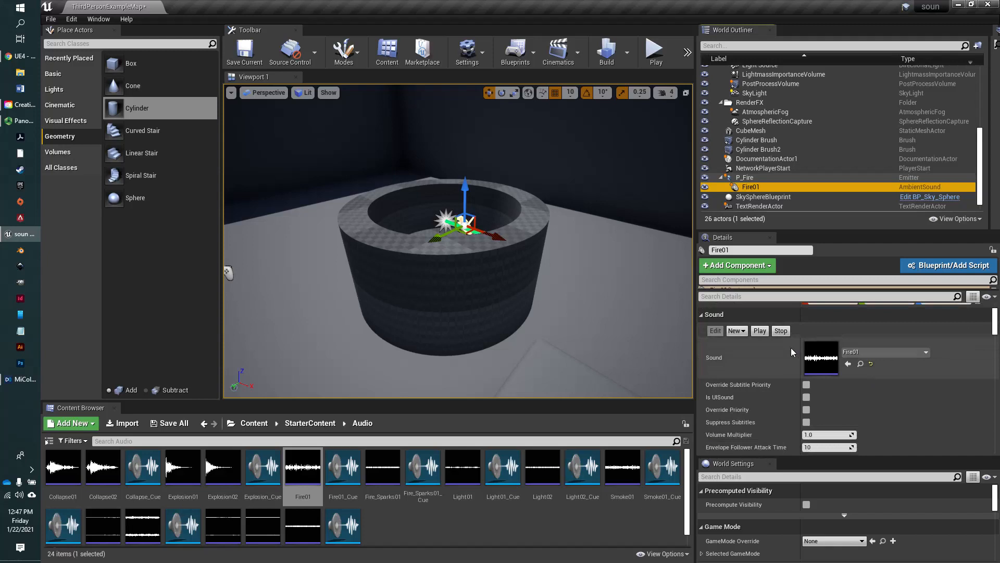
{"action": "scroll", "coordinate": [791, 348], "scroll_direction": "down", "scroll_amount": 5}
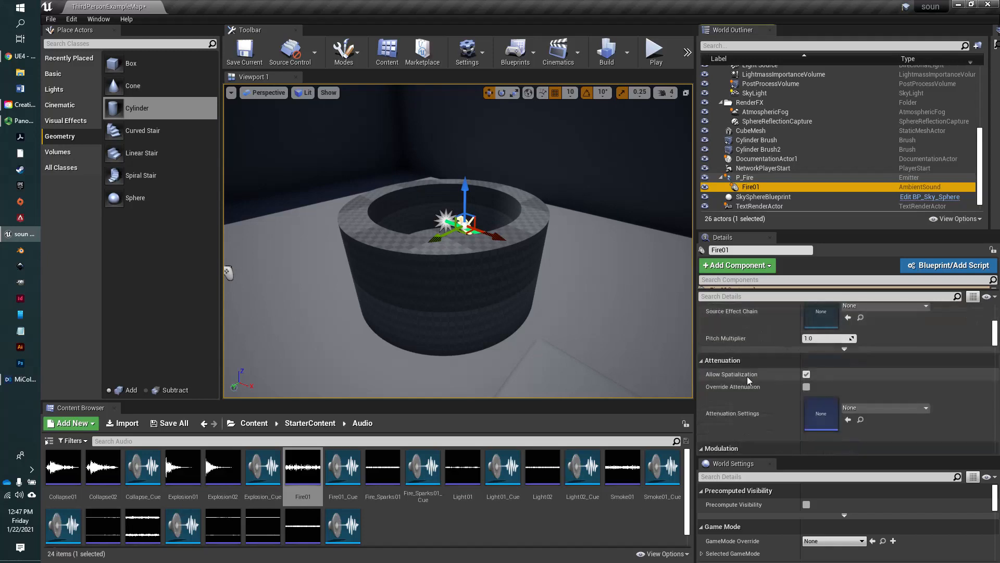
{"action": "left_click", "coordinate": [806, 387]}
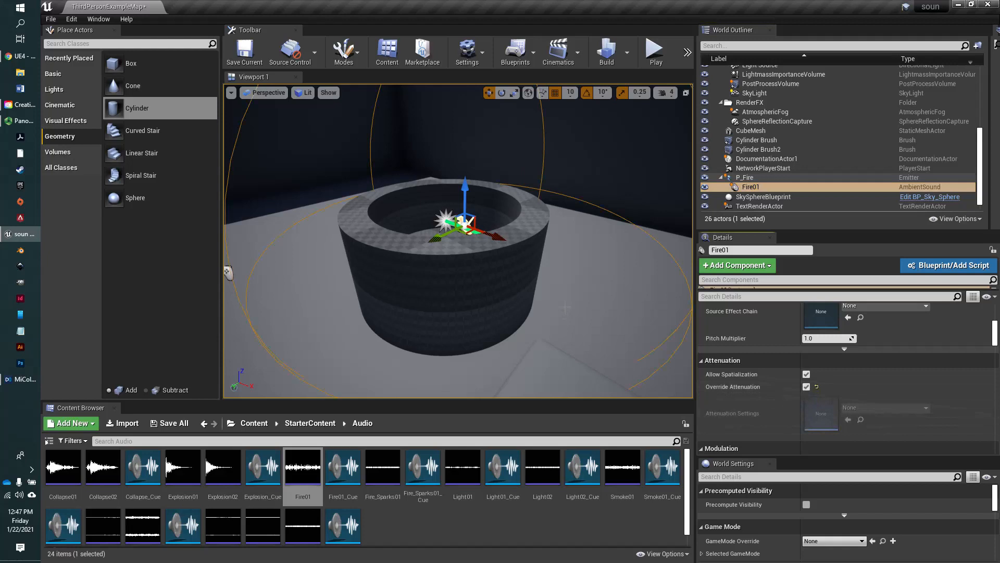
Examine Fire01's attenuation spheres across the whole level and its Attenuation Distance settings, including Inner Radius and Falloff Distance
{"action": "scroll", "coordinate": [566, 311], "scroll_direction": "down", "scroll_amount": 15}
{"action": "scroll", "coordinate": [566, 311], "scroll_direction": "down", "scroll_amount": 10}
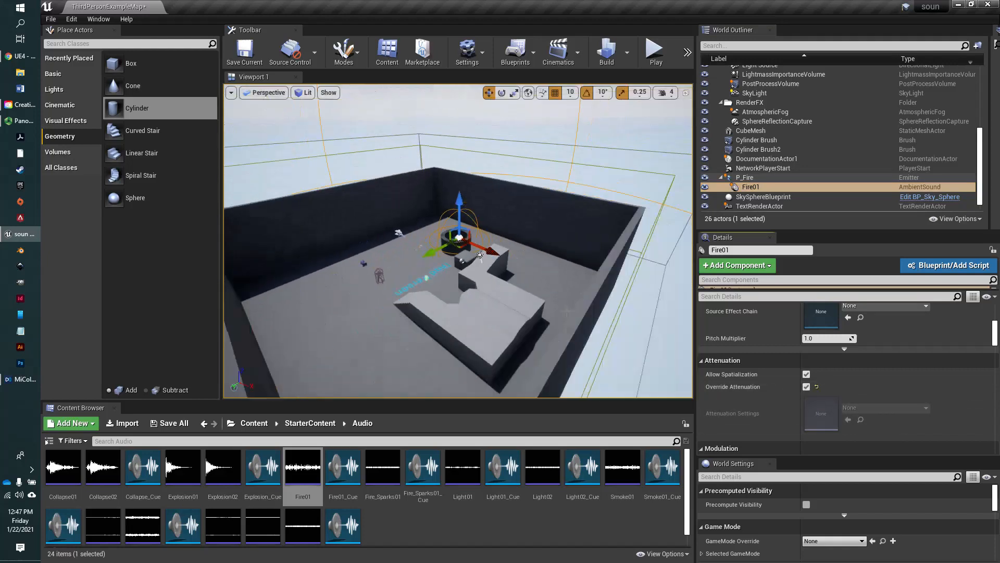
{"action": "scroll", "coordinate": [565, 311], "scroll_direction": "up", "scroll_amount": 1}
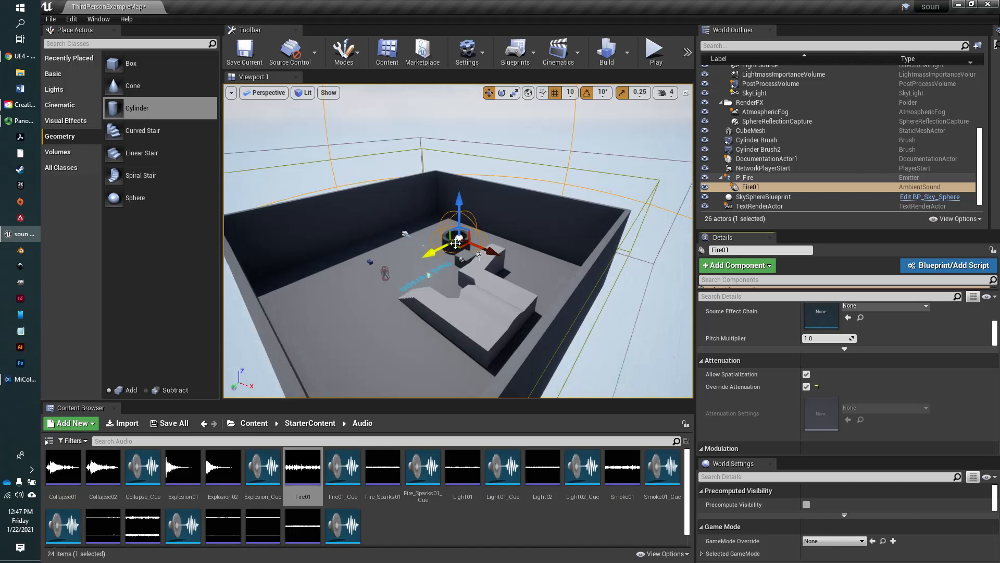
{"action": "scroll", "coordinate": [456, 244], "scroll_direction": "up", "scroll_amount": 2}
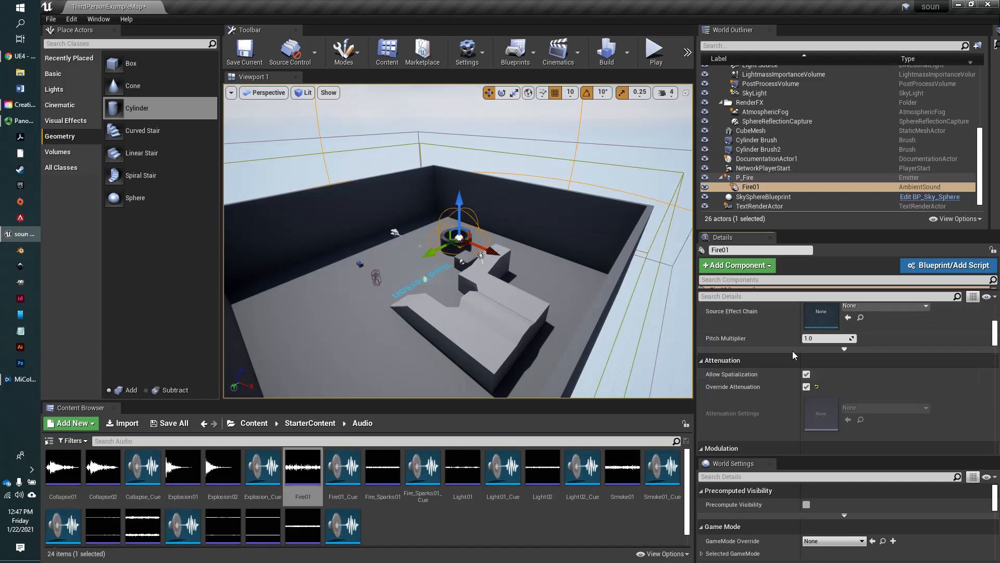
{"action": "scroll", "coordinate": [774, 343], "scroll_direction": "down", "scroll_amount": 3}
{"action": "scroll", "coordinate": [774, 349], "scroll_direction": "up", "scroll_amount": 3}
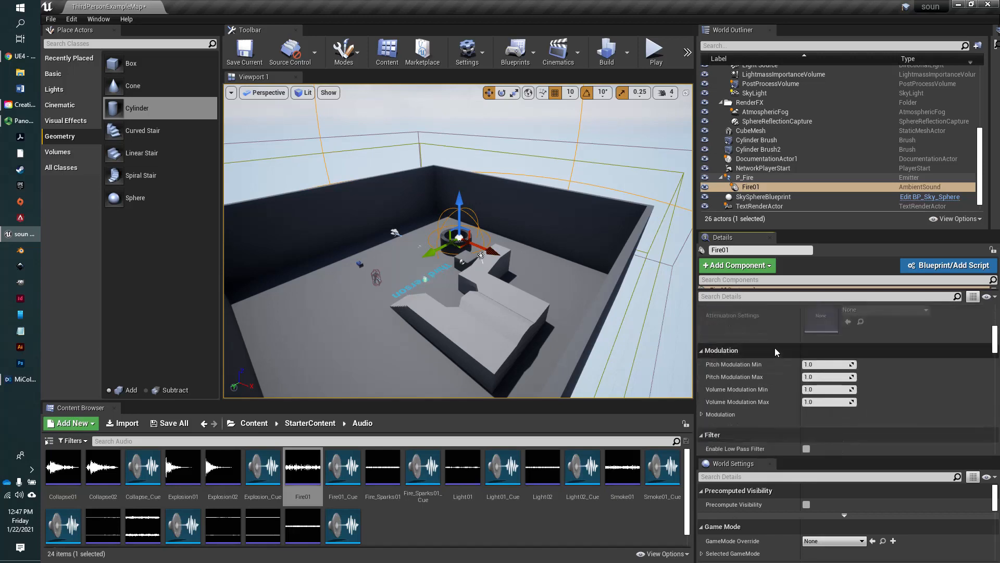
{"action": "left_click", "coordinate": [812, 374]}
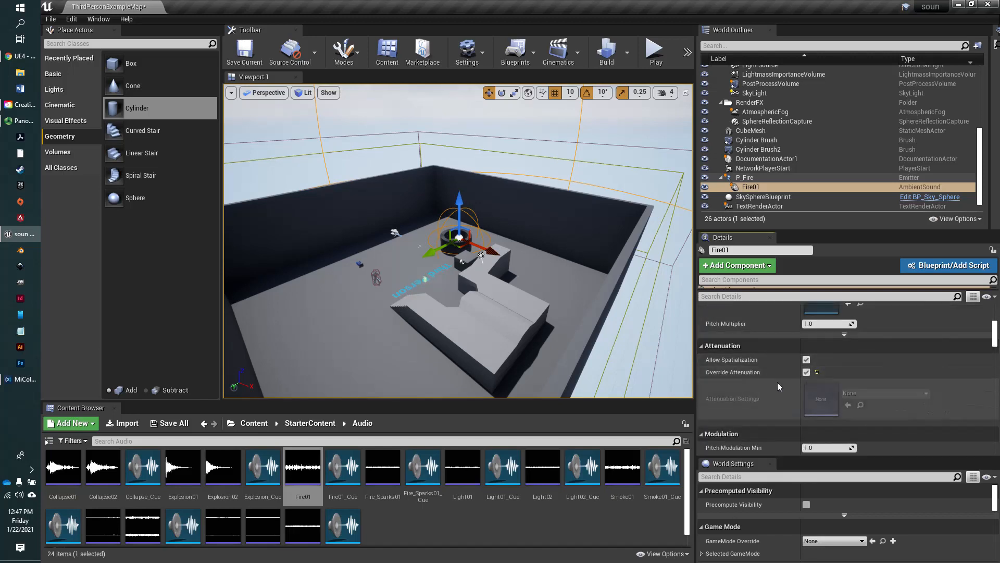
{"action": "scroll", "coordinate": [778, 383], "scroll_direction": "down", "scroll_amount": 5}
{"action": "scroll", "coordinate": [780, 379], "scroll_direction": "down", "scroll_amount": 5}
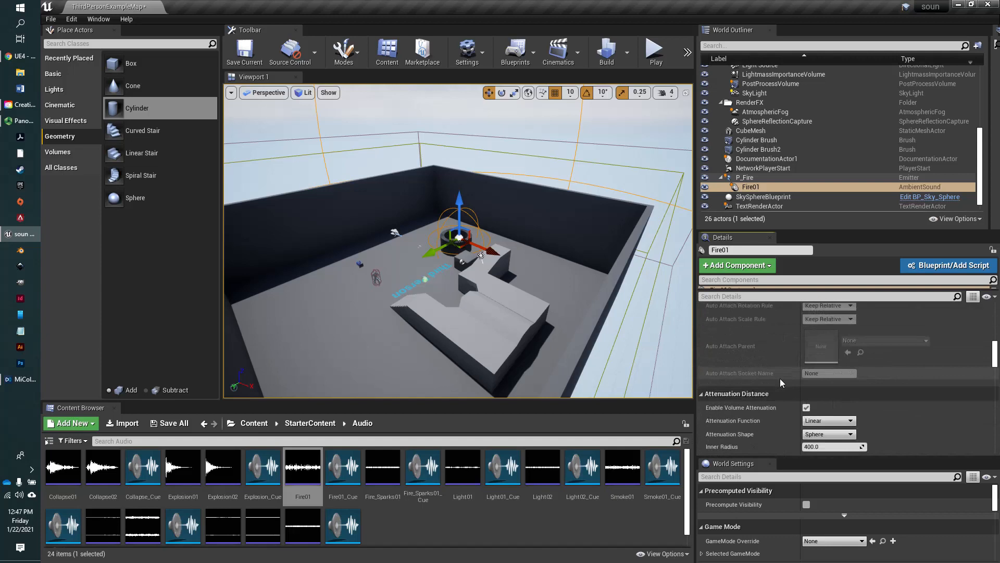
{"action": "scroll", "coordinate": [739, 368], "scroll_direction": "down", "scroll_amount": 2}
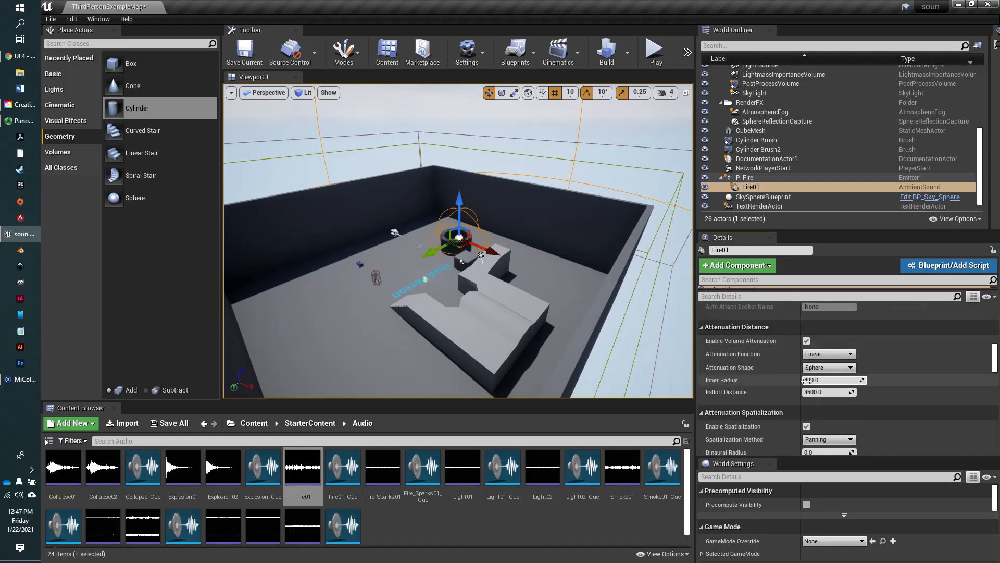
Reduce Fire01's attenuation to a Falloff Distance of about 523 and an Inner Radius of about 325
{"action": "mouse_move", "coordinate": [832, 379]}
{"action": "left_mouse_down"}
{"action": "mouse_move", "coordinate": [803, 391]}
{"action": "mouse_move", "coordinate": [812, 391]}
{"action": "left_mouse_up"}
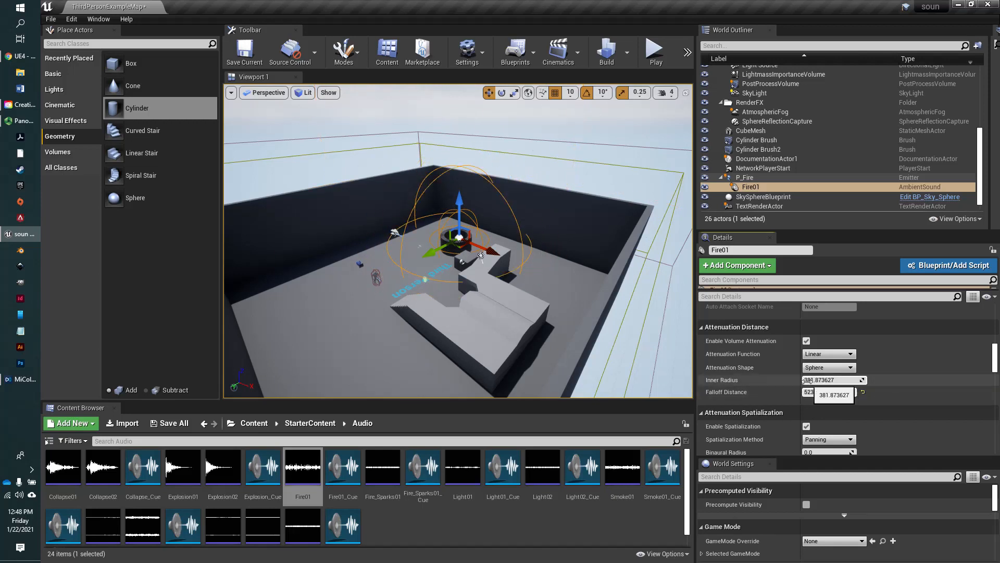
{"action": "left_click_drag", "start_coordinate": [832, 380], "coordinate": [813, 379]}
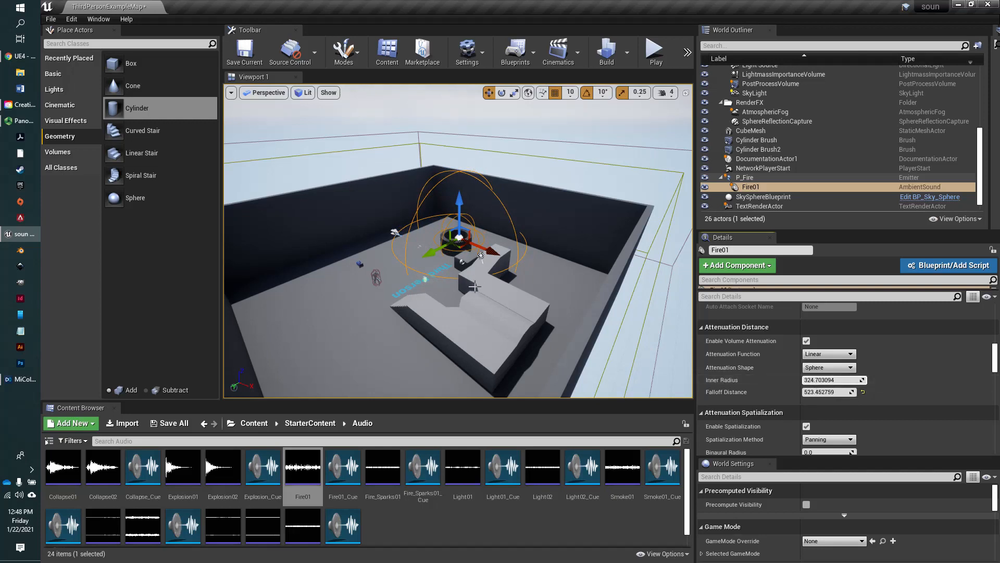
Play-test the level by running the character toward, onto and away from the fire pit to check the fire sound's attenuation, and end the play session
{"action": "left_click", "coordinate": [654, 53]}
{"action": "left_click", "coordinate": [486, 291]}
{"action": "key", "text": "w"}
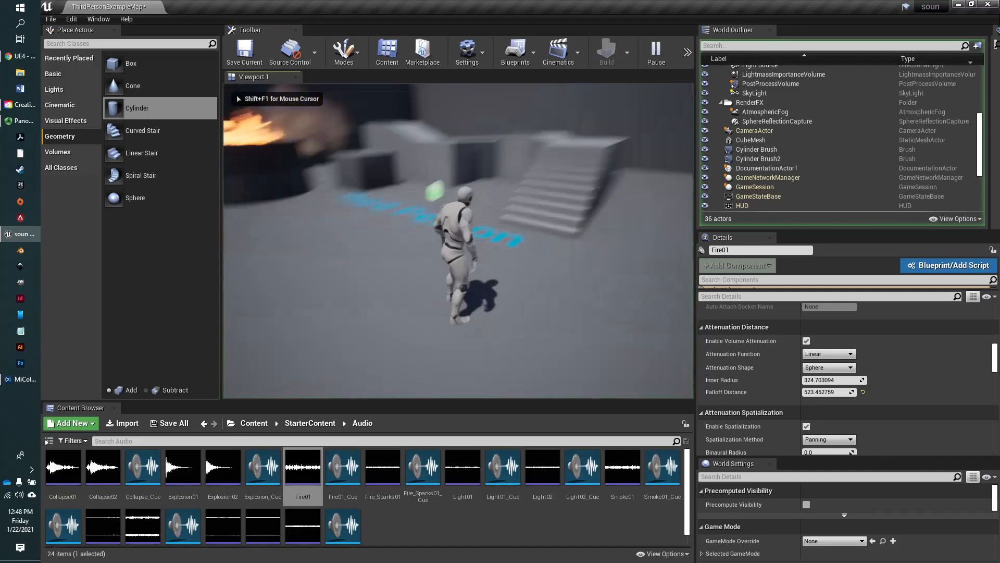
{"action": "key", "text": "w"}
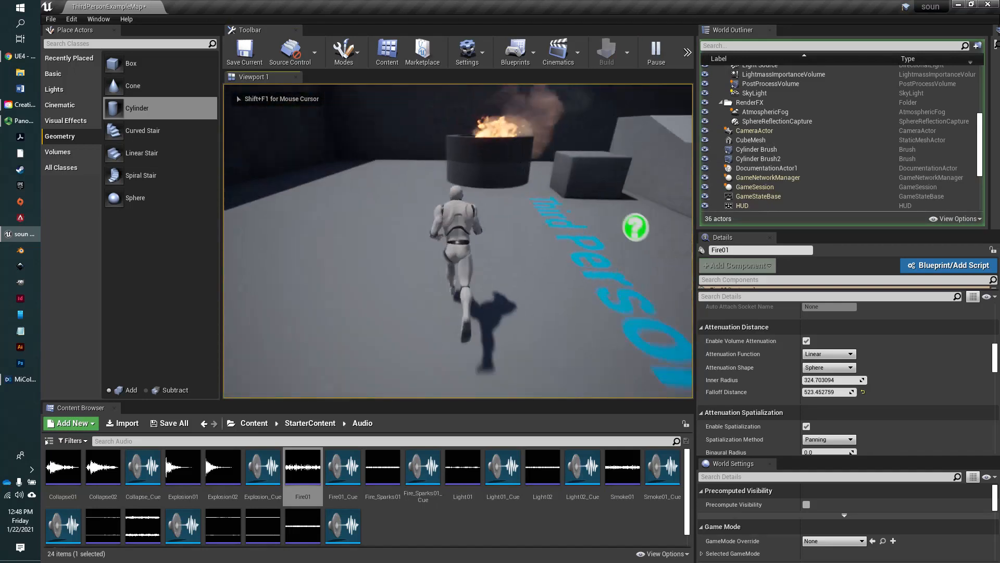
{"action": "key", "text": "space"}
{"action": "key", "text": "w"}
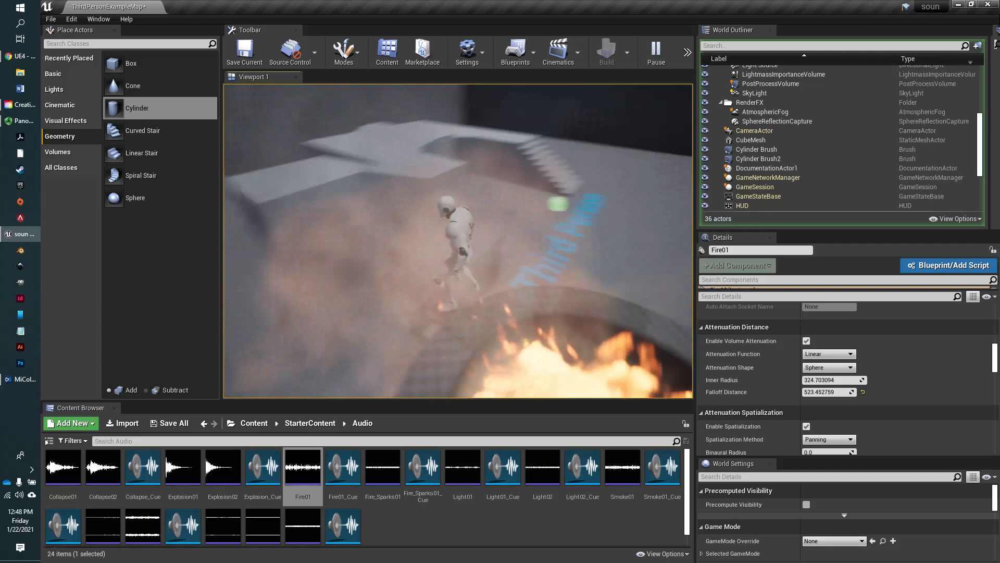
{"action": "key", "text": "w"}
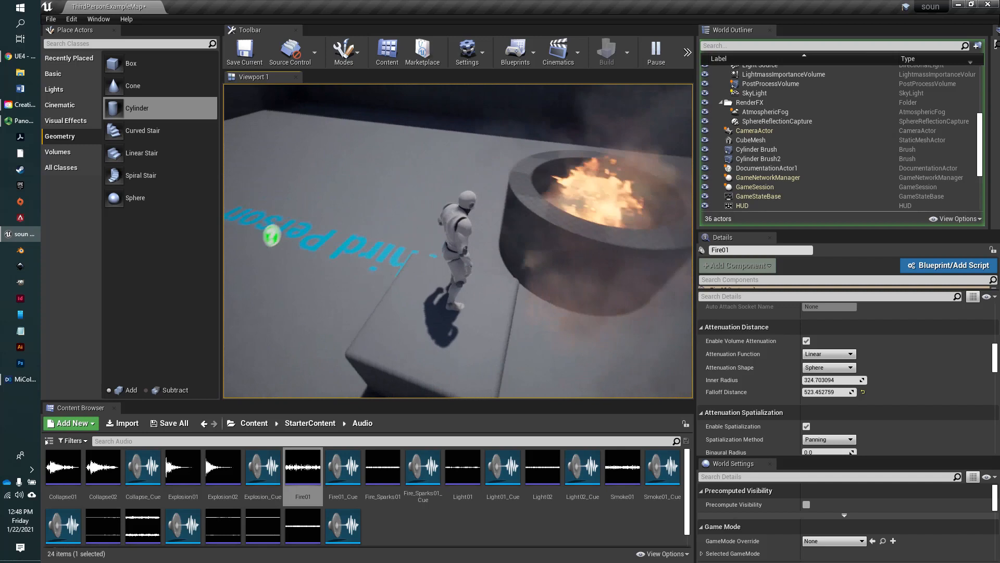
{"action": "key", "text": "w"}
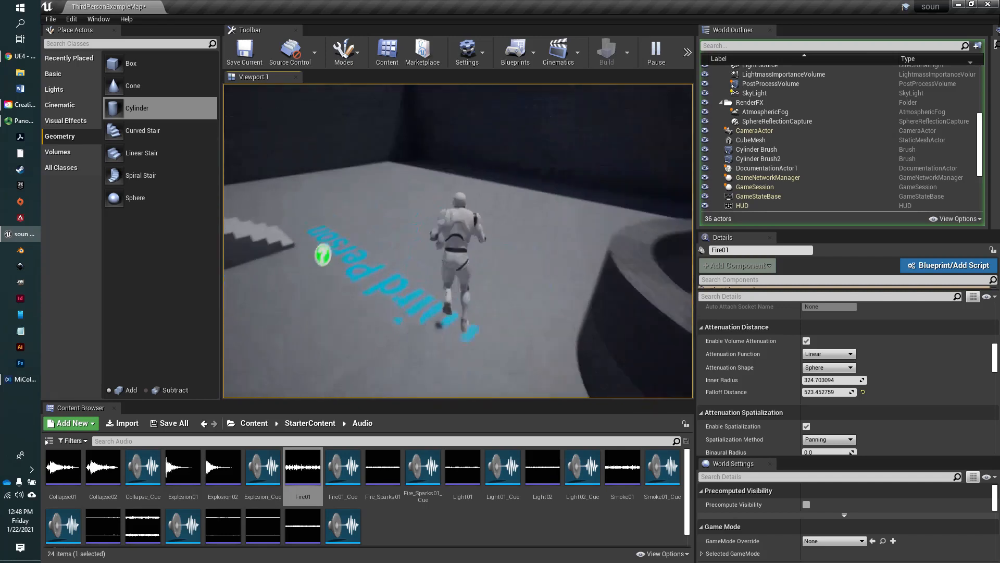
{"action": "key", "text": "w"}
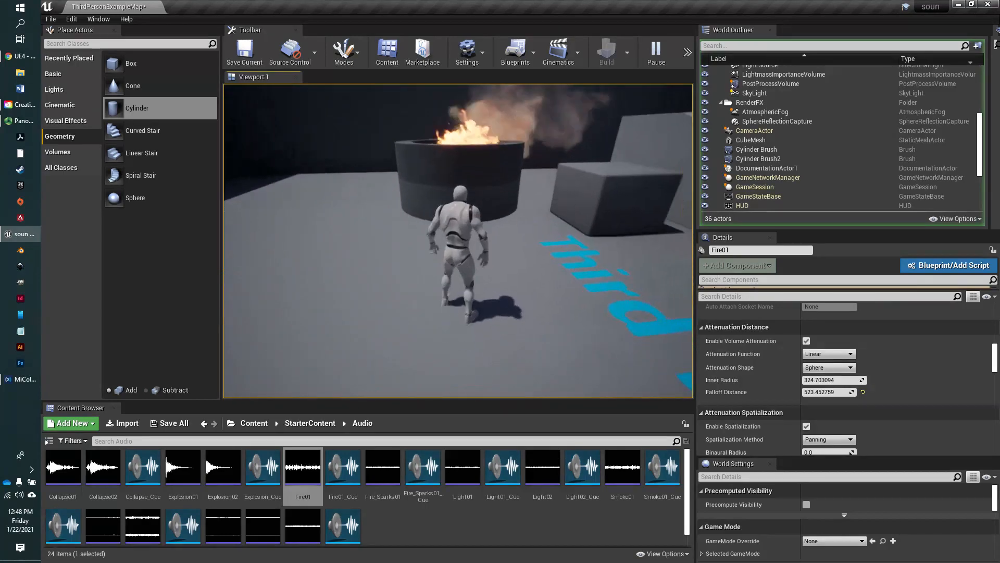
{"action": "key", "text": "Escape"}
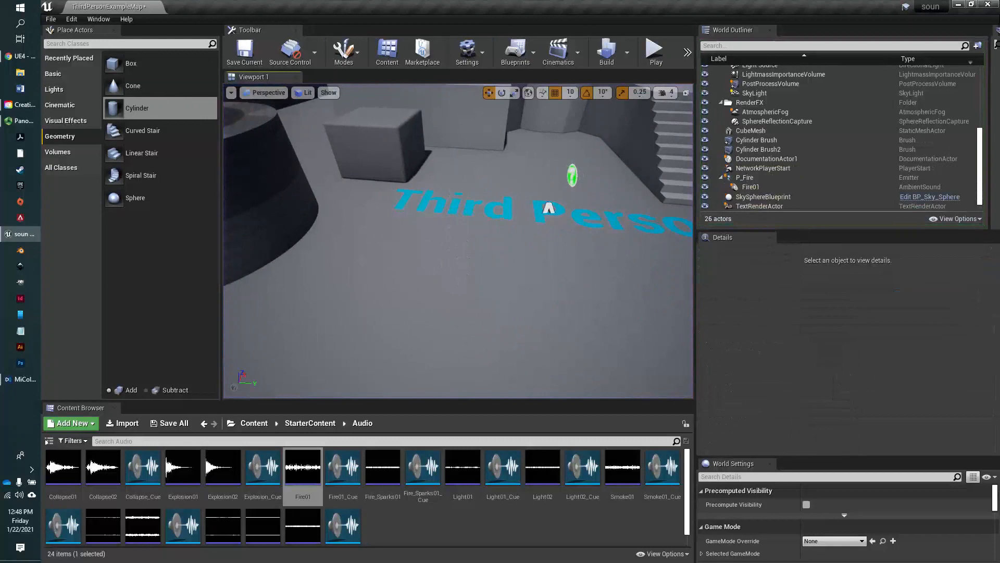
{"action": "right_click_drag", "start_coordinate": [341, 255], "coordinate": [454, 209]}
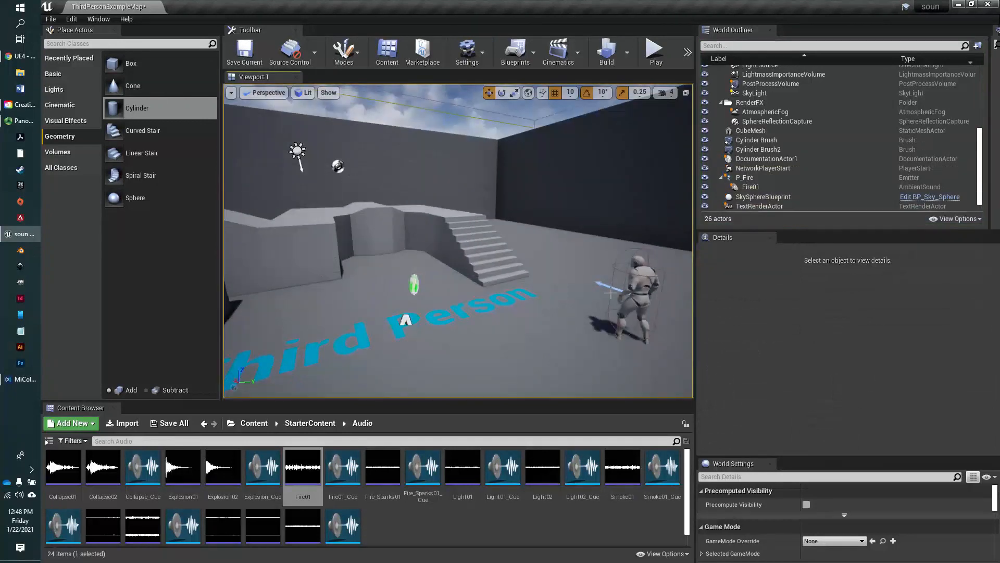